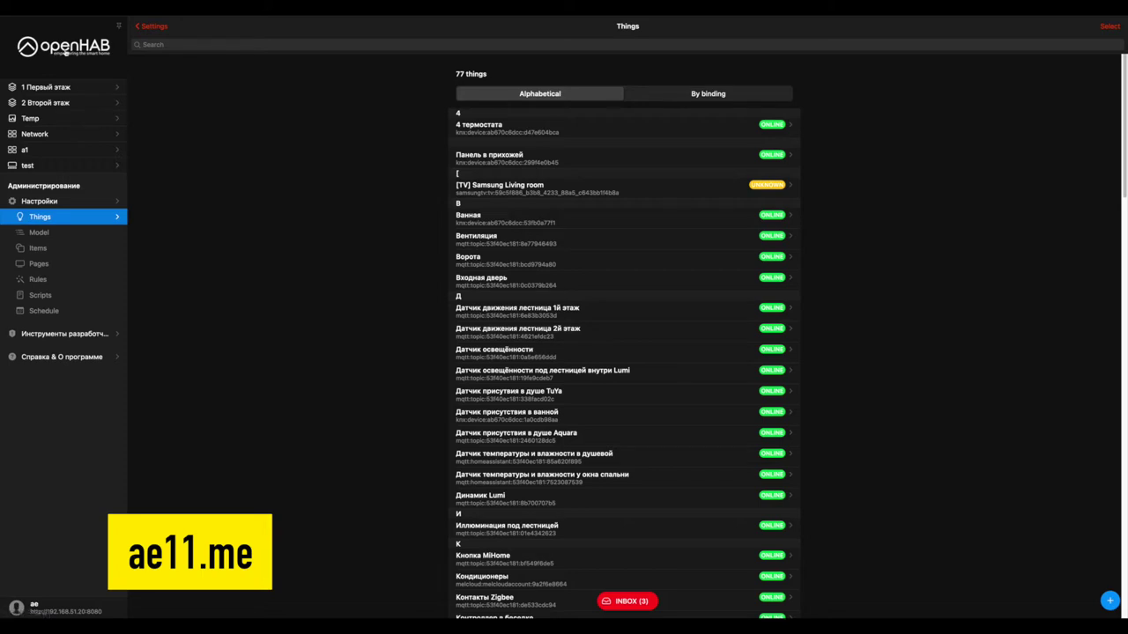
- Open the overview page and look through the smart-home widgets down to the relay boards and back
{"action": "left_click", "coordinate": [66, 53]}
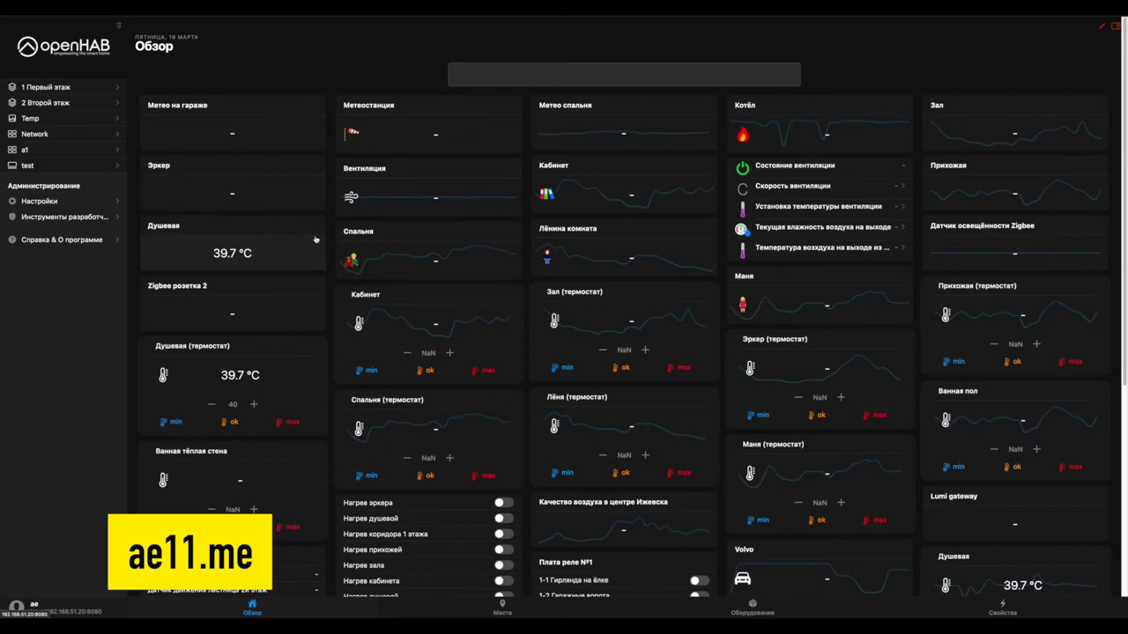
{"action": "scroll", "coordinate": [316, 239], "scroll_direction": "down", "scroll_amount": 3}
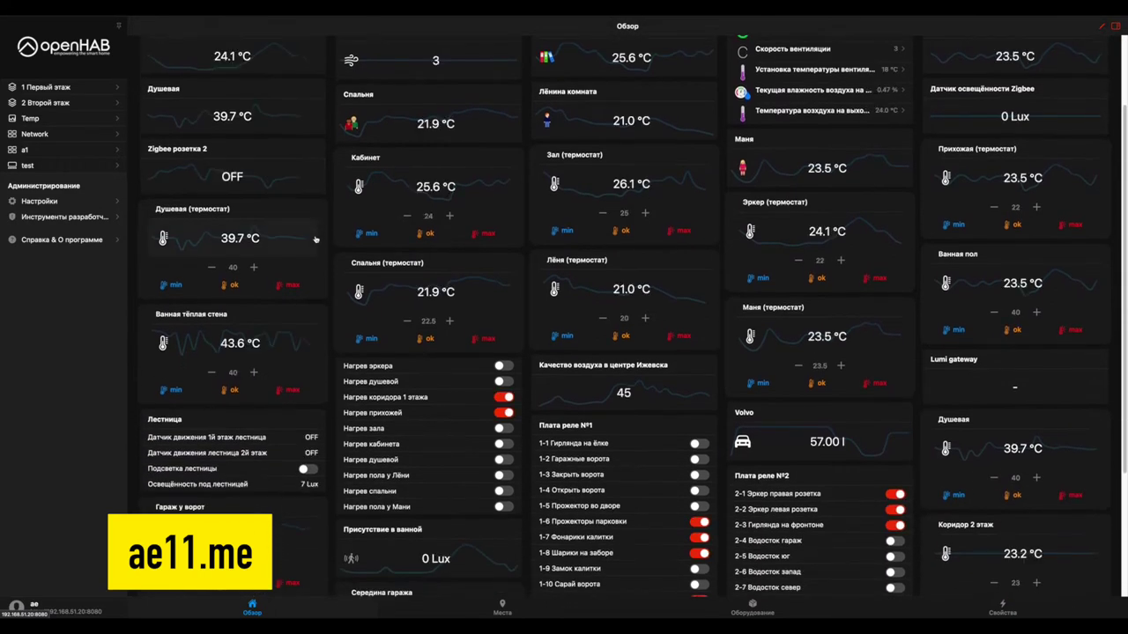
{"action": "scroll", "coordinate": [315, 239], "scroll_direction": "up", "scroll_amount": 3}
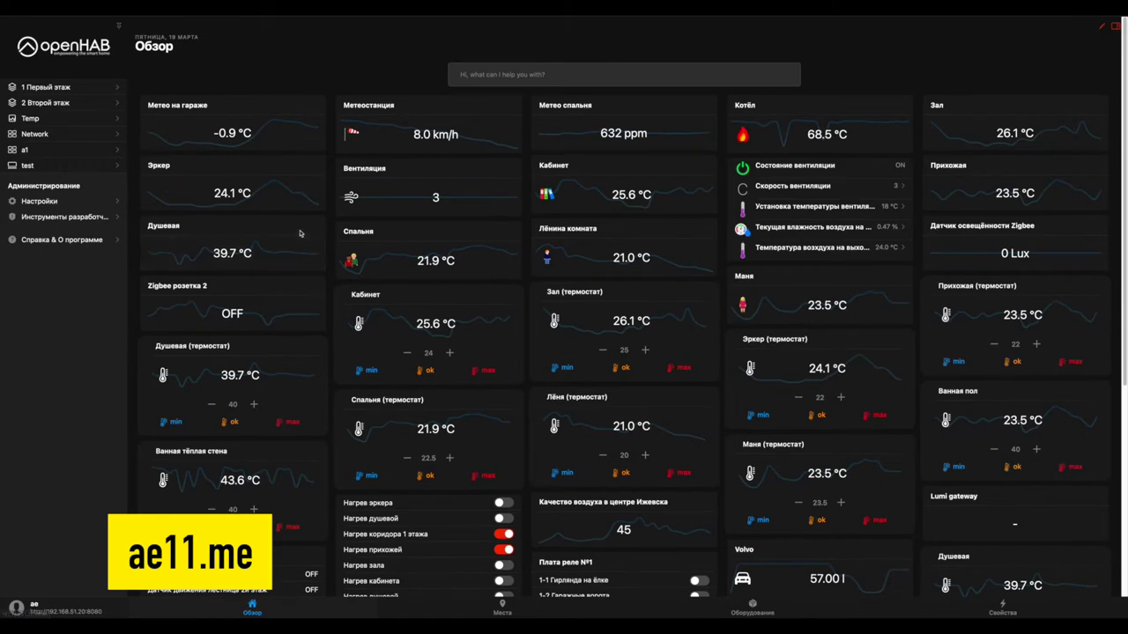
{"action": "scroll", "coordinate": [301, 232], "scroll_direction": "down", "scroll_amount": 8}
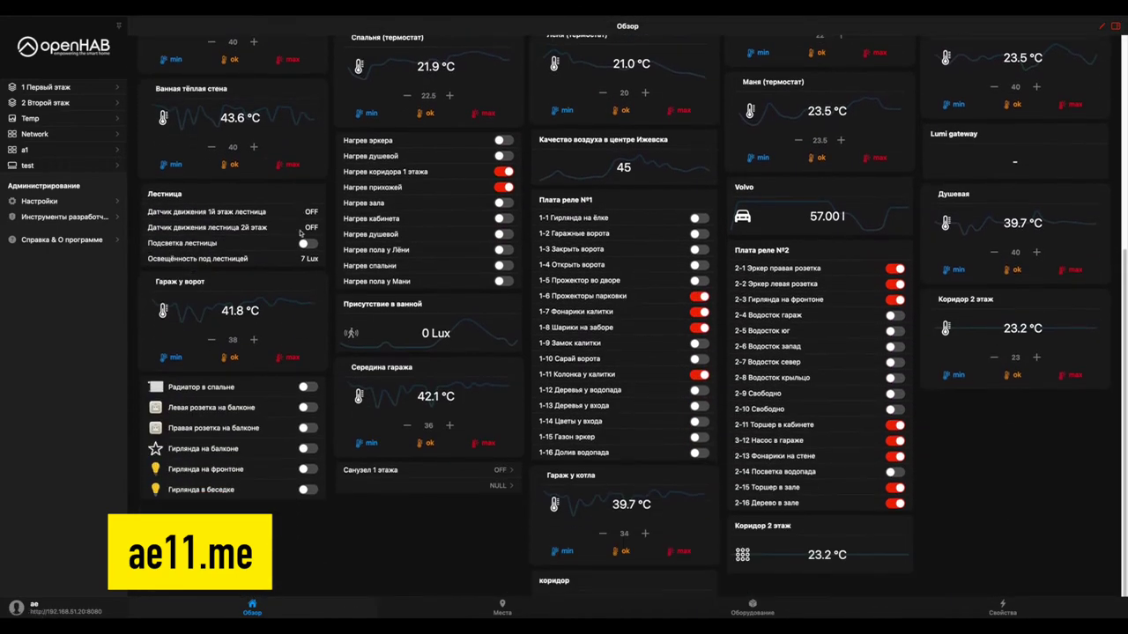
{"action": "scroll", "coordinate": [300, 232], "scroll_direction": "up", "scroll_amount": 8}
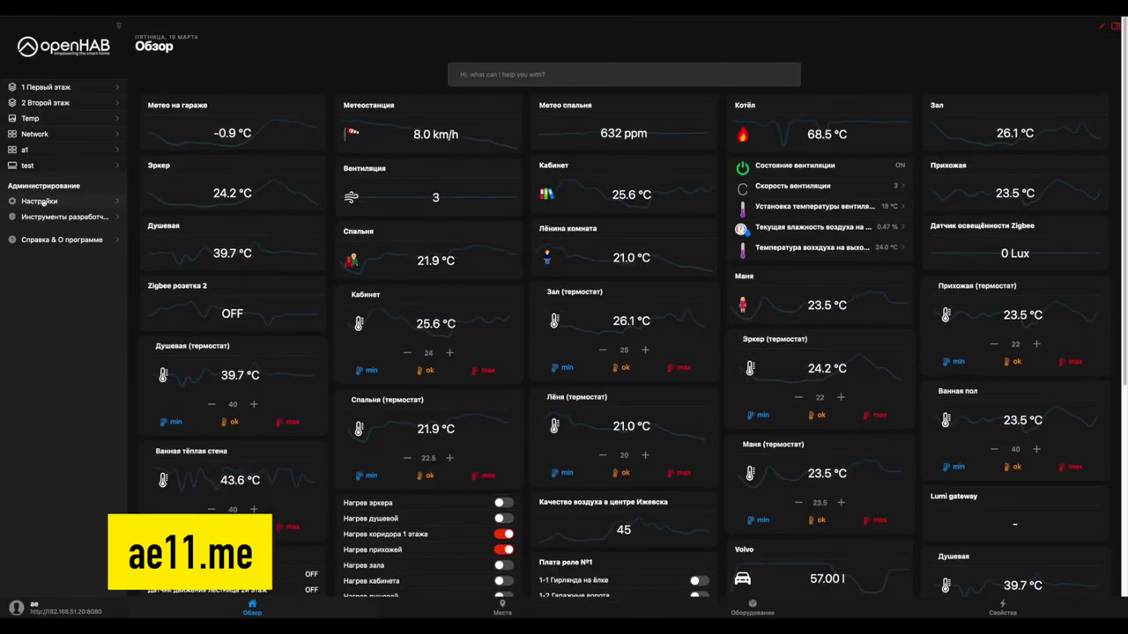
- Switch to MQTT Explorer and examine the sensor topics listed under homeassistant
{"action": "key", "text": "ctrl+Left"}
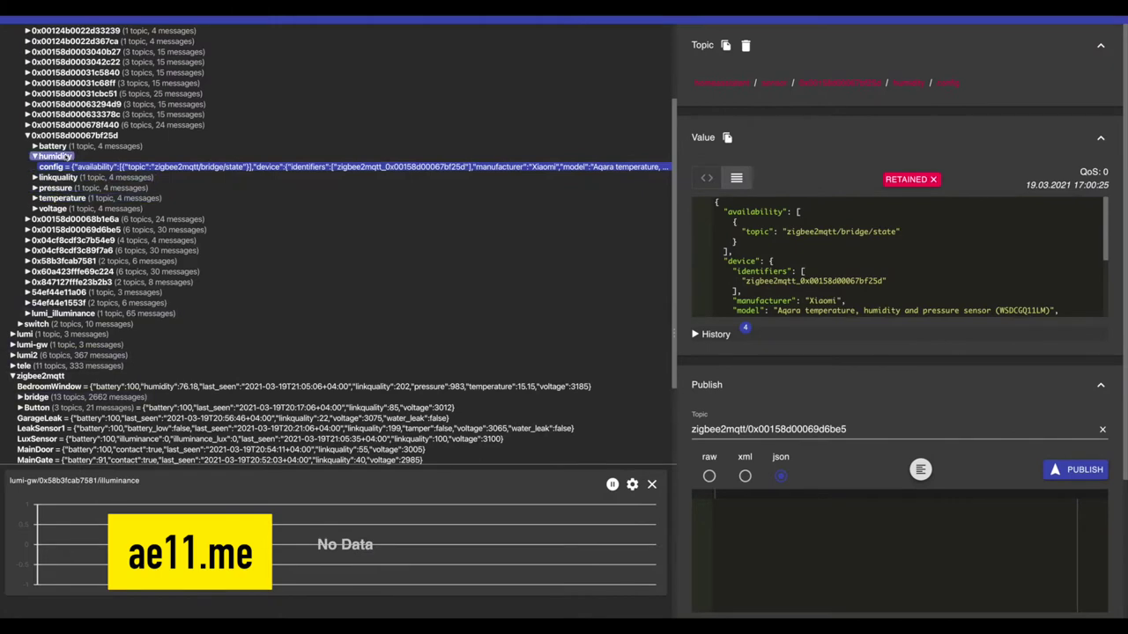
{"action": "scroll", "coordinate": [39, 154], "scroll_direction": "up", "scroll_amount": 5}
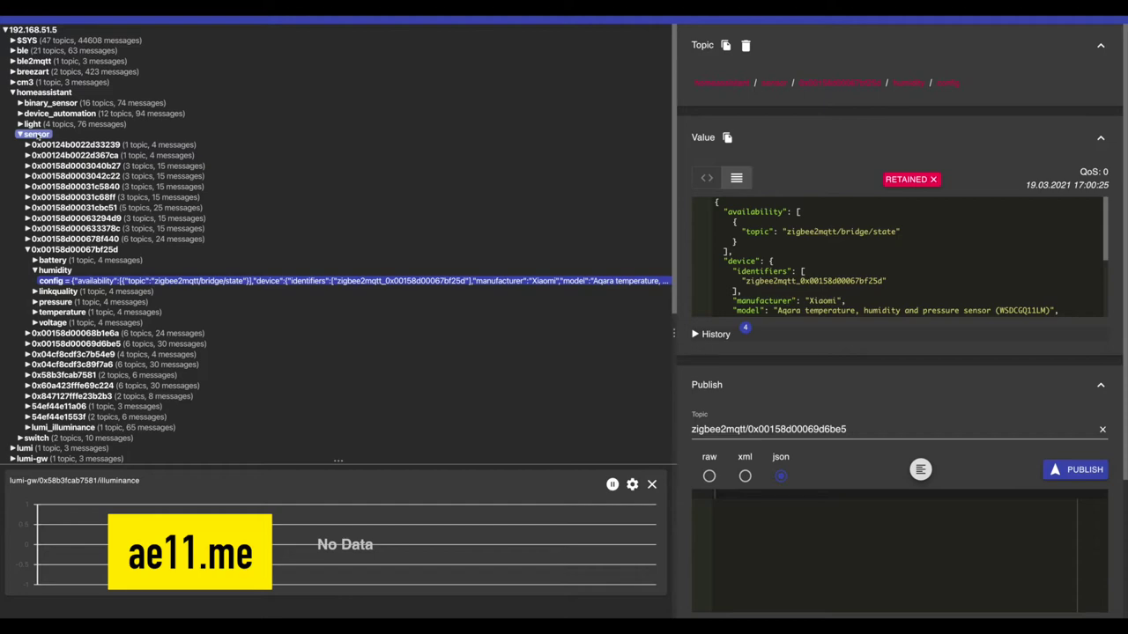
{"action": "key", "text": "ctrl+Right"}
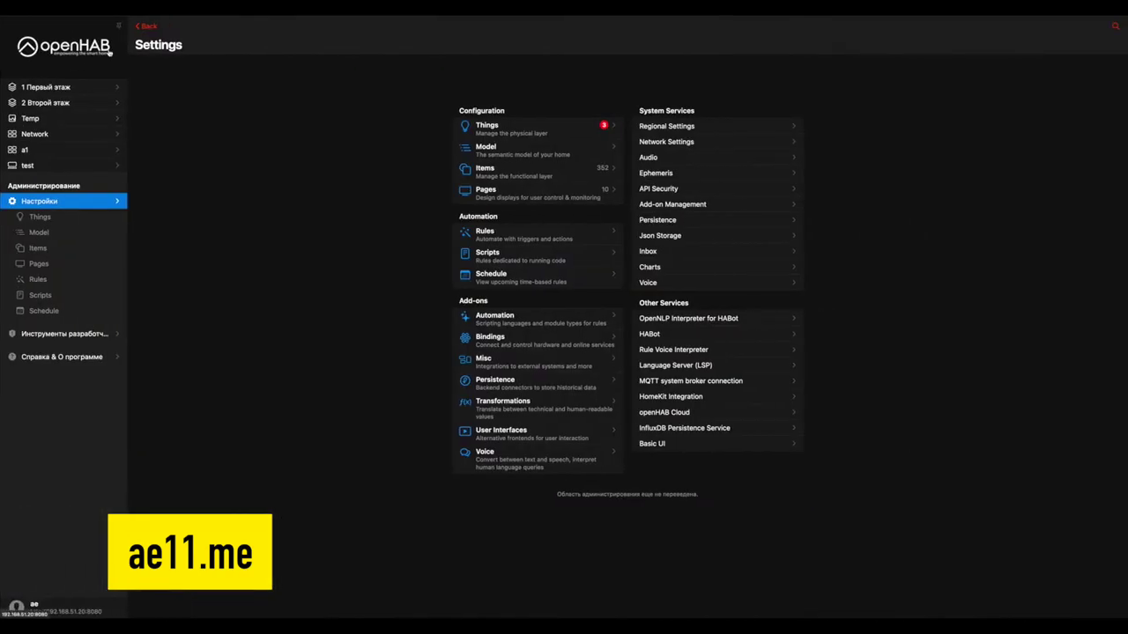
- Switch to Zigbee2MQTT, open the TestSensor device and view its exposed values
{"action": "key", "text": "ctrl+Right"}
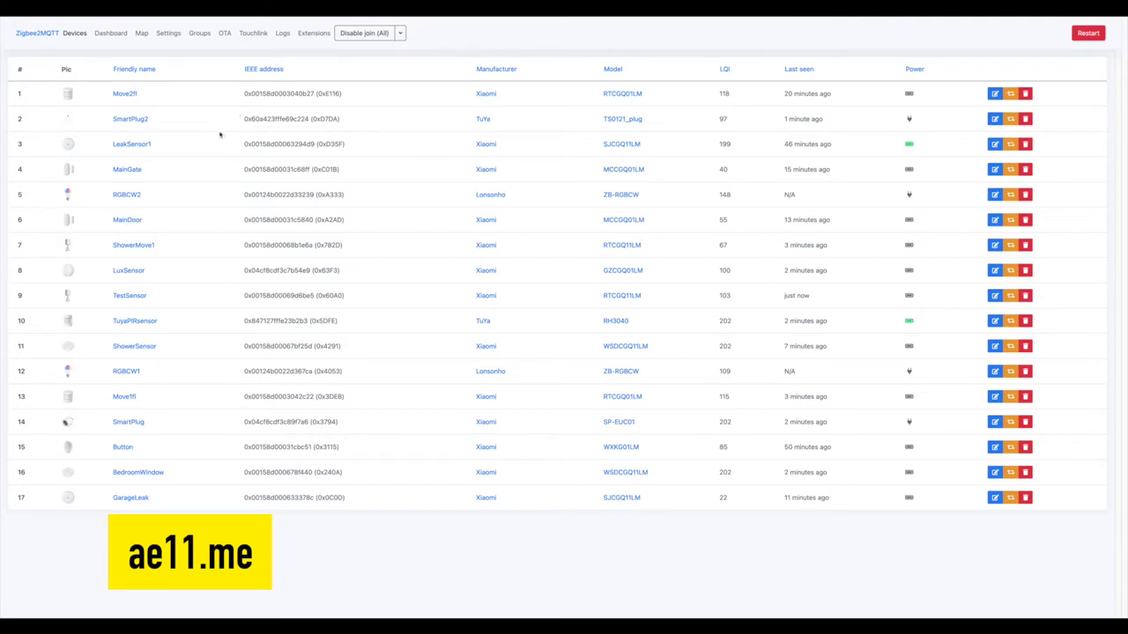
{"action": "left_click", "coordinate": [126, 297]}
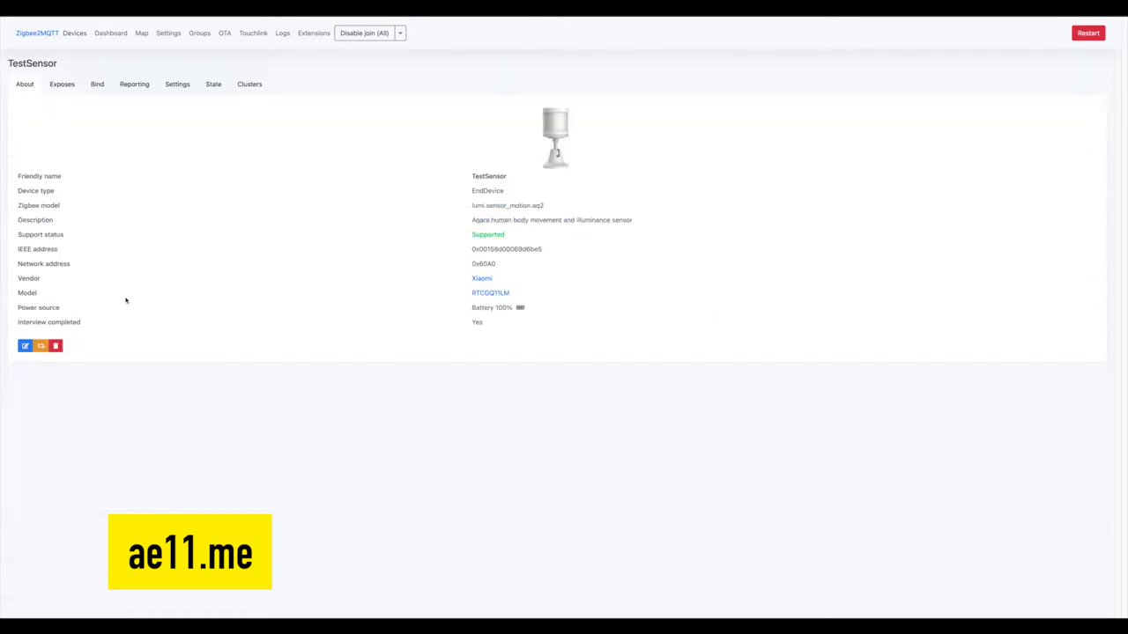
{"action": "left_click", "coordinate": [59, 87]}
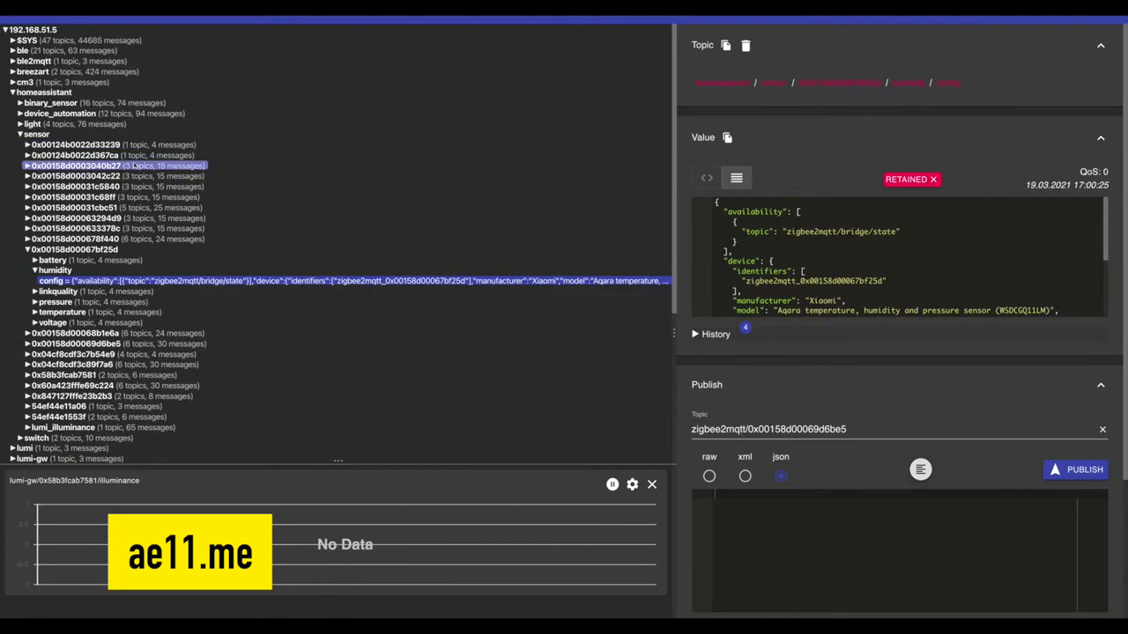
- In MQTT Explorer, inspect the payloads of Move2fl, ShowerMove1 and TestSensor under zigbee2mqtt
{"action": "scroll", "coordinate": [128, 264], "scroll_direction": "down", "scroll_amount": 5}
{"action": "left_click", "coordinate": [116, 367]}
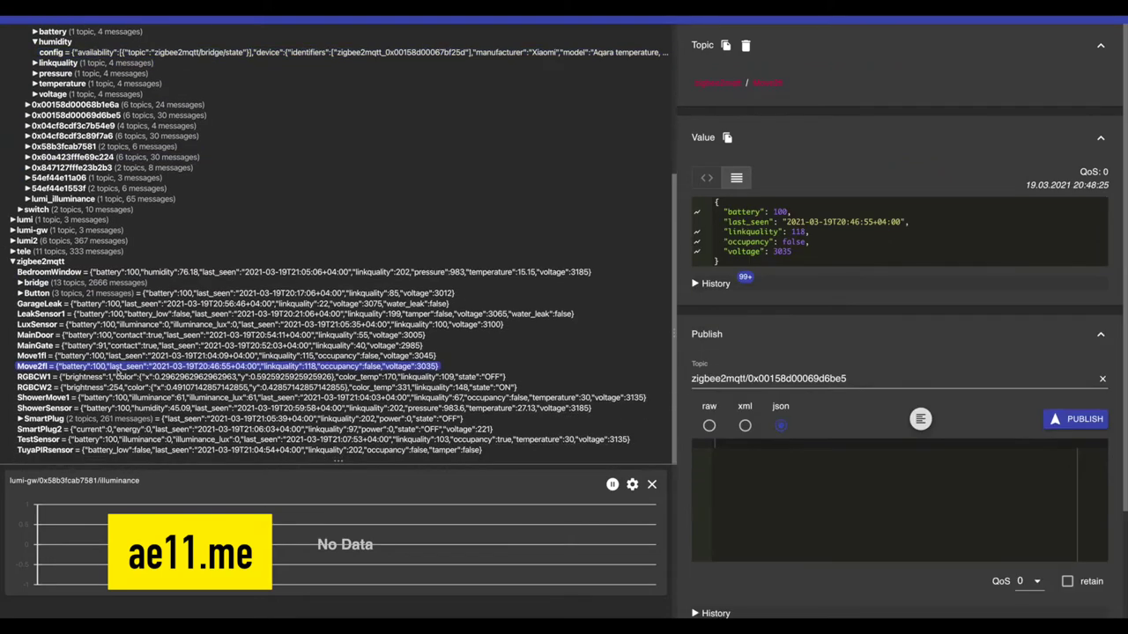
{"action": "left_click", "coordinate": [92, 398]}
{"action": "left_click", "coordinate": [51, 440]}
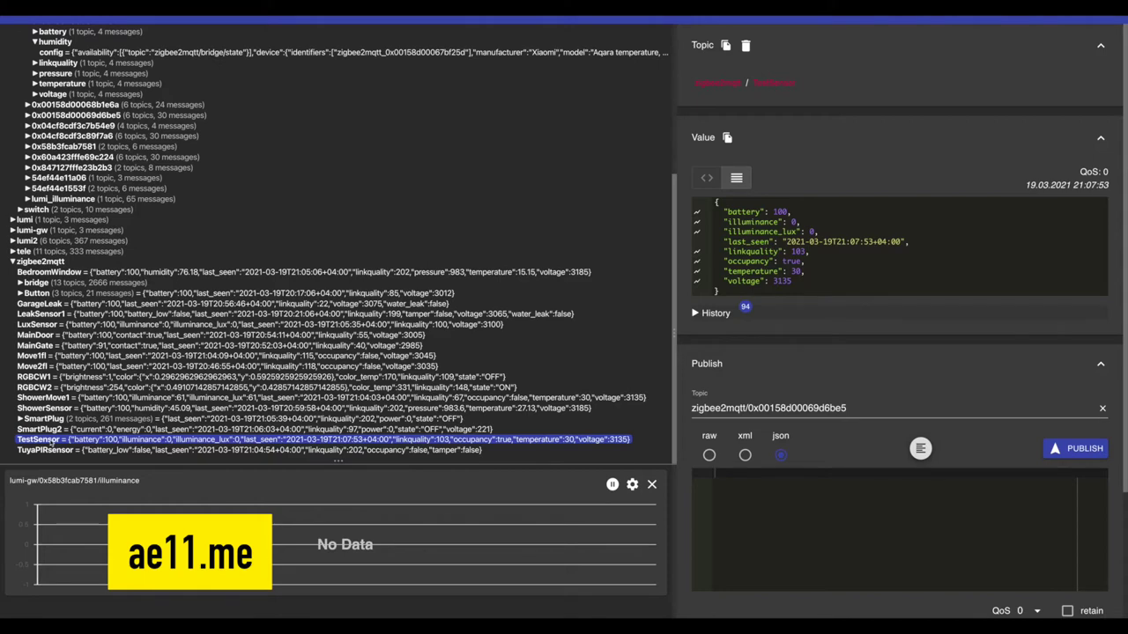
- Collapse sensor 0x00158d00067bf25d, check TestSensor in Zigbee2MQTT and expand its homeassistant sensor topic 0x00158d00069d6be5 in MQTT Explorer
{"action": "left_click", "coordinate": [26, 324]}
{"action": "scroll", "coordinate": [13, 265], "scroll_direction": "up", "scroll_amount": 3}
{"action": "scroll", "coordinate": [12, 226], "scroll_direction": "up", "scroll_amount": 2}
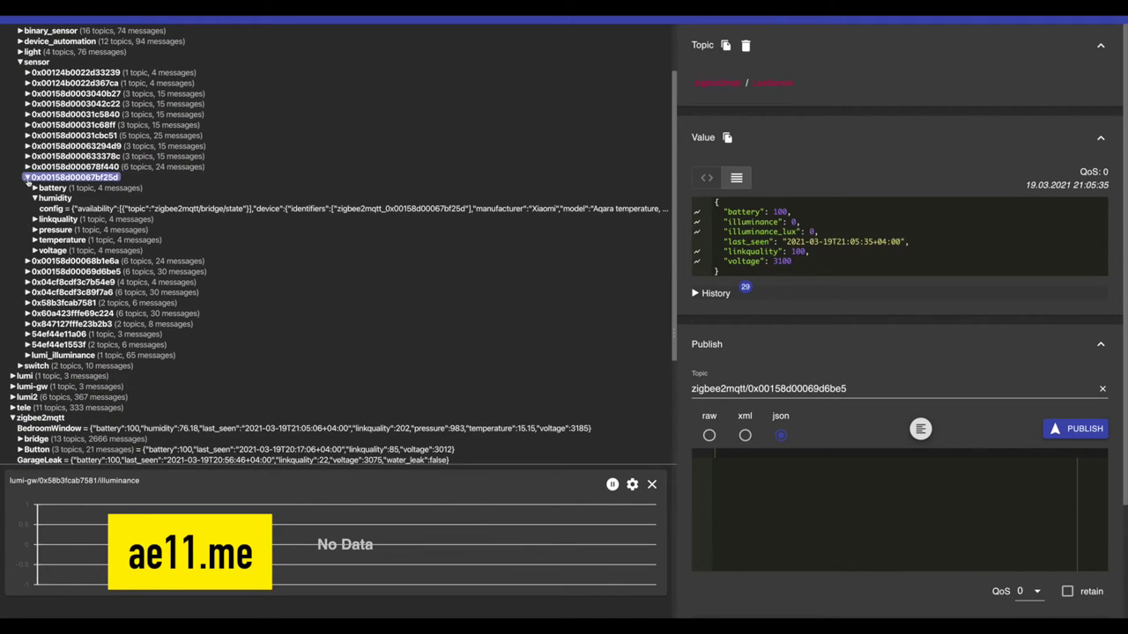
{"action": "left_click", "coordinate": [28, 177]}
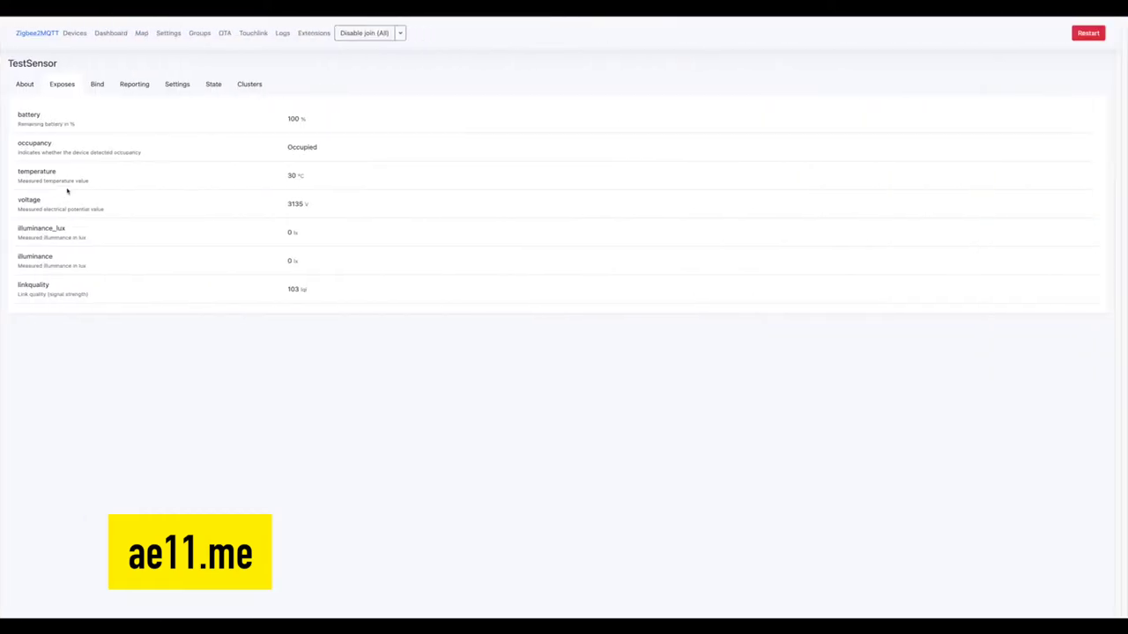
{"action": "left_click", "coordinate": [71, 84]}
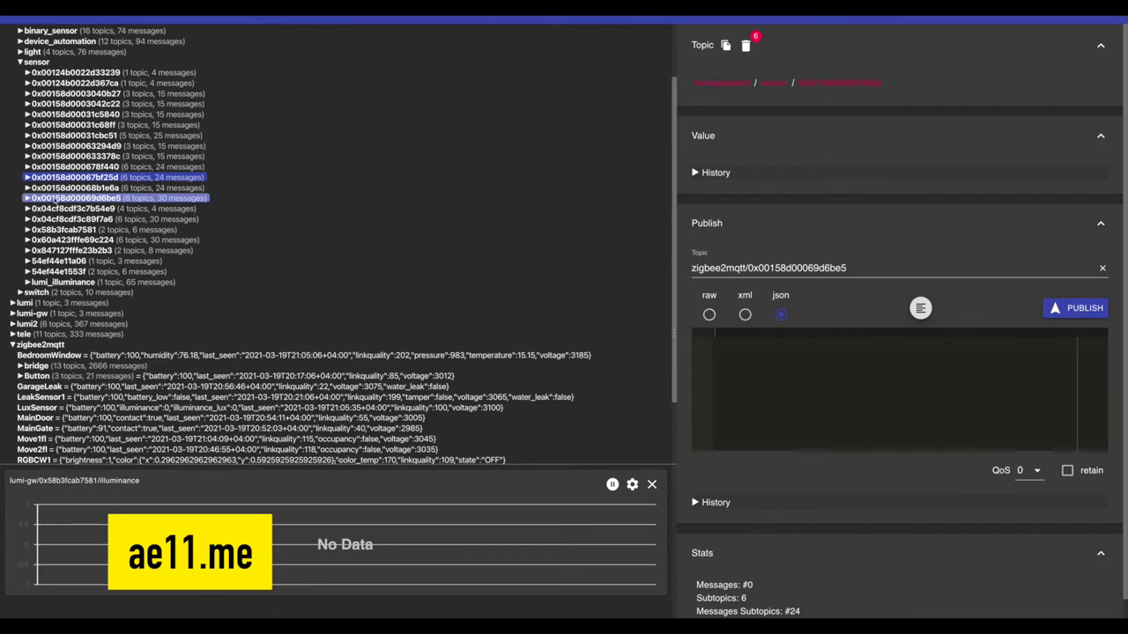
{"action": "left_click", "coordinate": [27, 198]}
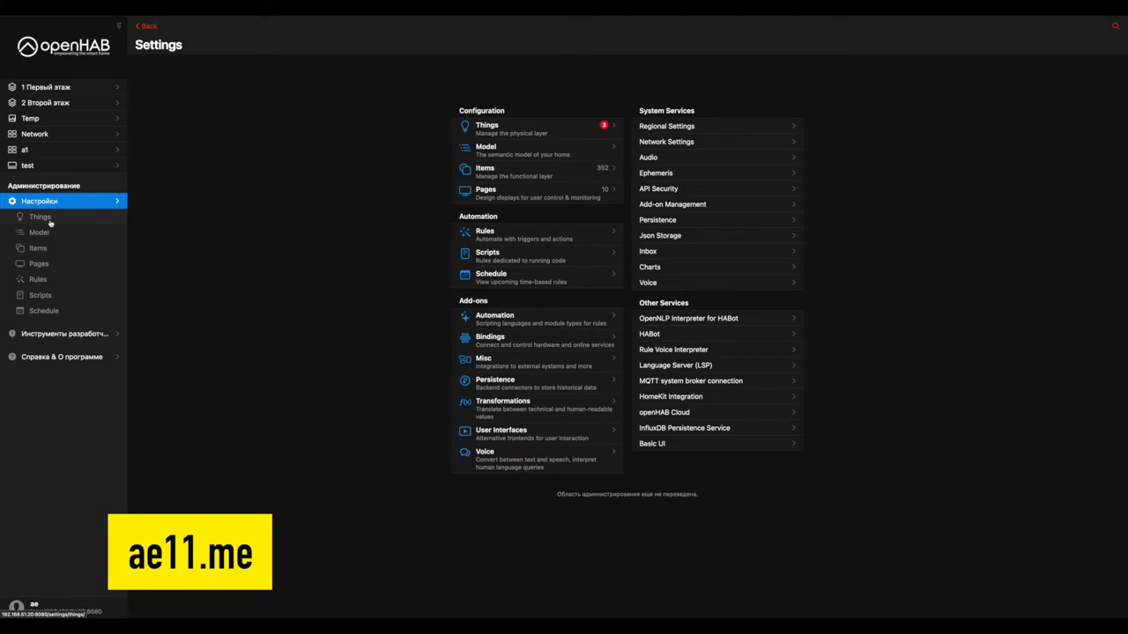
- In openHAB, start a new HomeAssistant MQTT Component thing from the MQTT Binding with MQTT broker as its parent bridge
{"action": "left_click", "coordinate": [49, 221]}
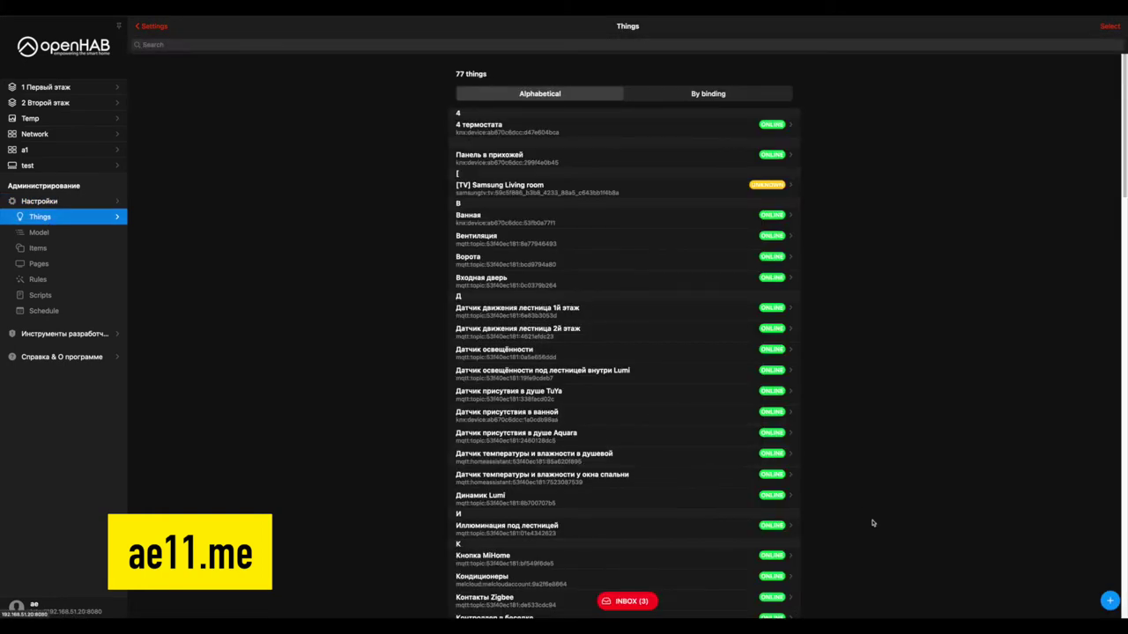
{"action": "left_click", "coordinate": [1110, 602]}
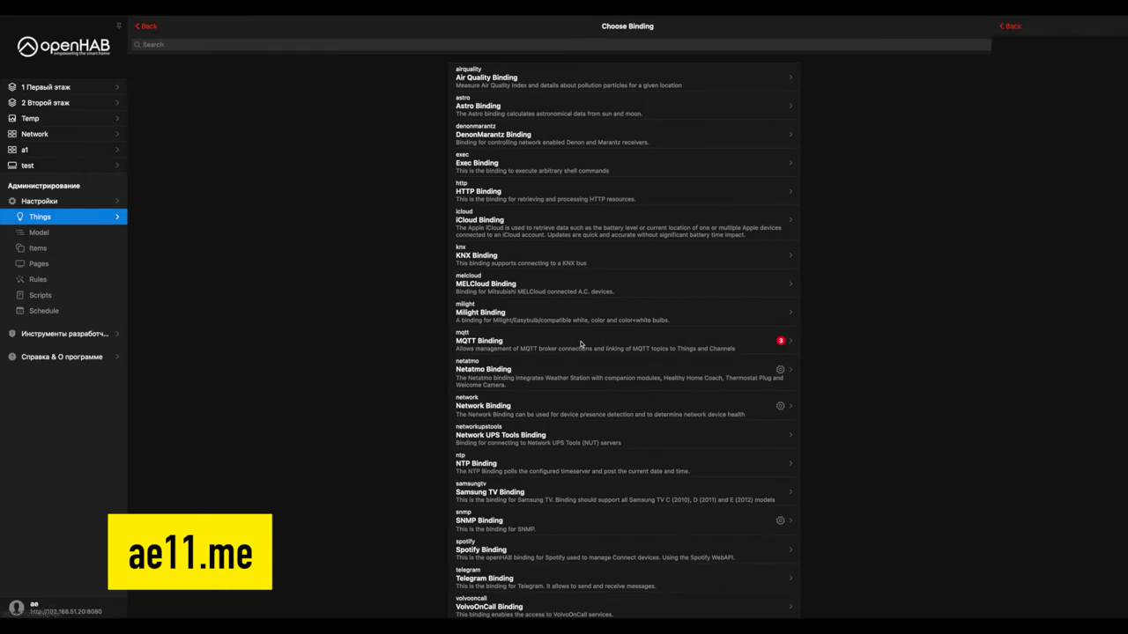
{"action": "left_click", "coordinate": [581, 343]}
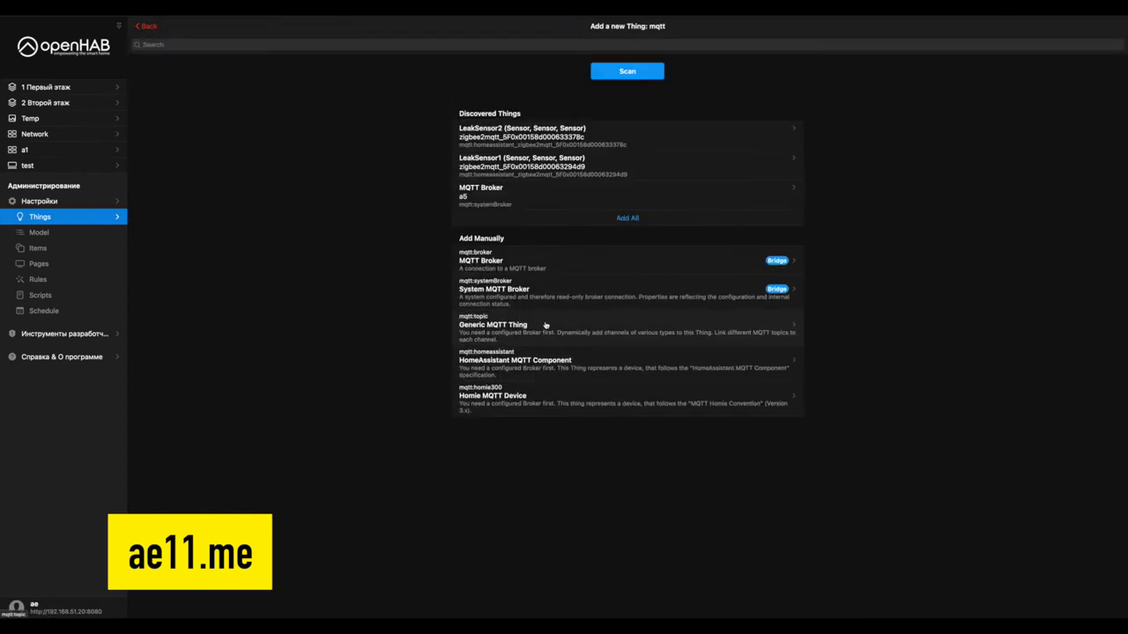
{"action": "left_click", "coordinate": [526, 366]}
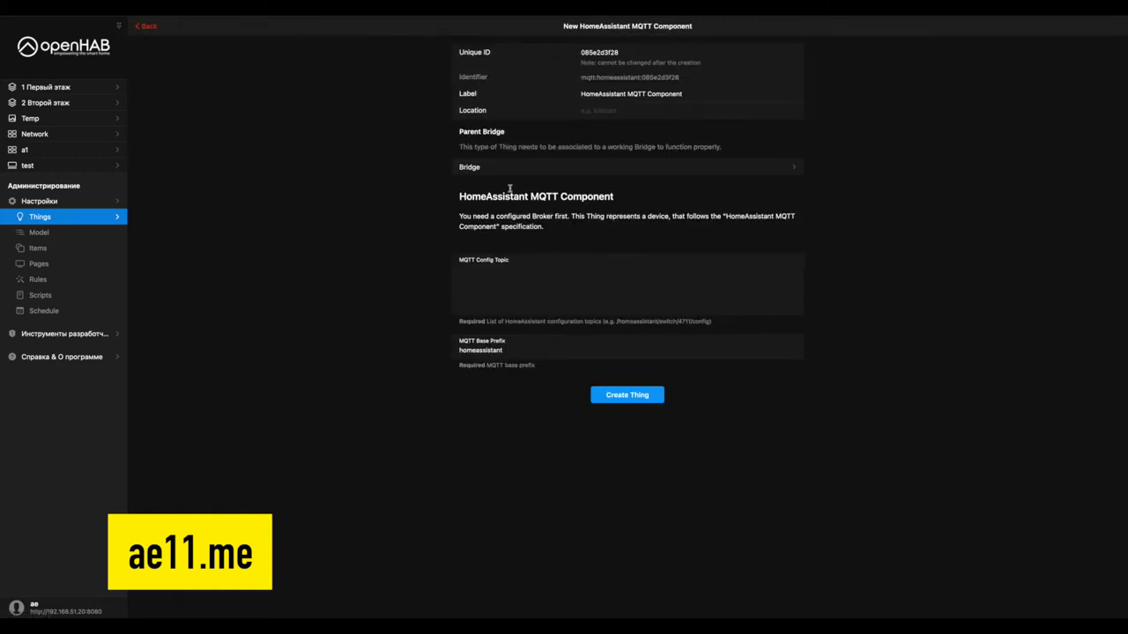
{"action": "left_click", "coordinate": [491, 170]}
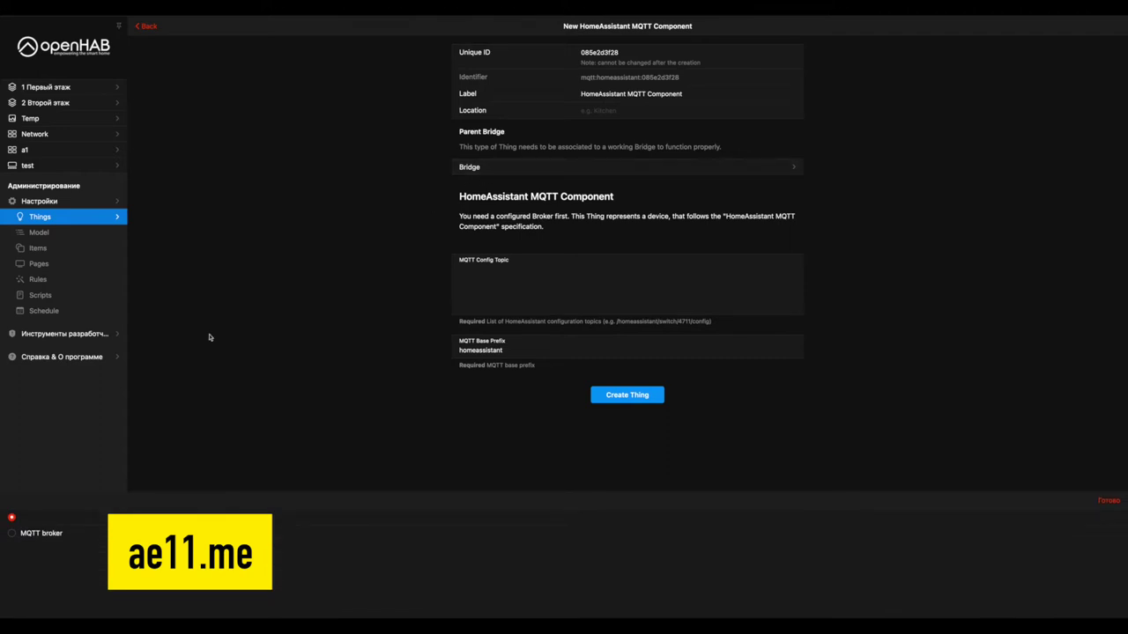
{"action": "left_click", "coordinate": [53, 537]}
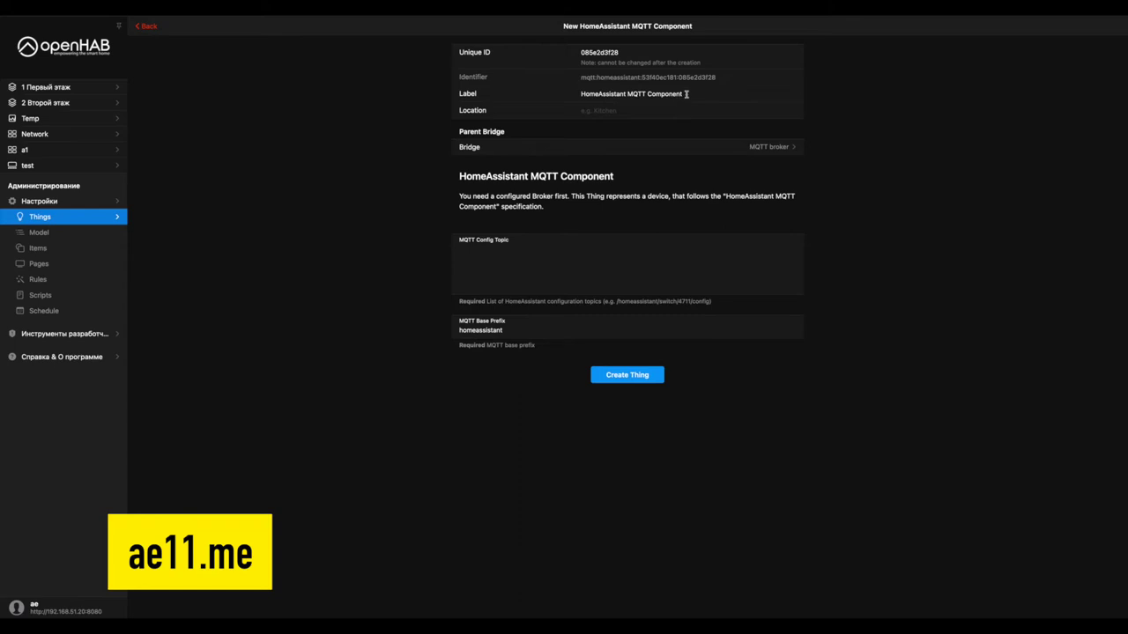
- Label the new thing "Тестовый датчик присутствия" and set its location to Cabinet
{"action": "left_click_drag", "start_coordinate": [685, 93], "coordinate": [568, 97]}
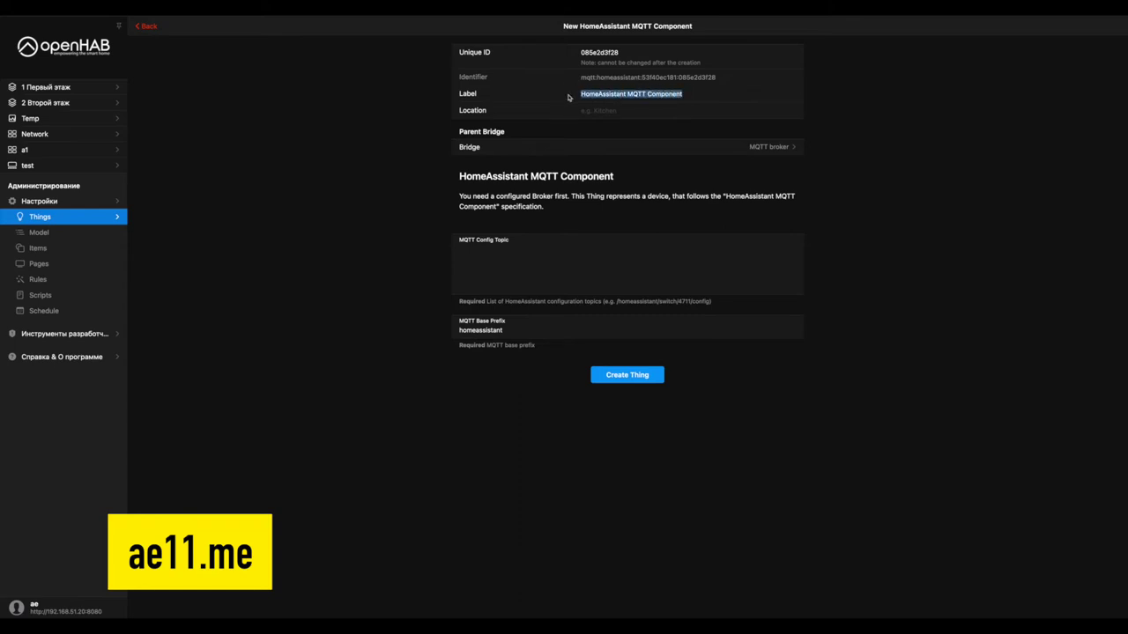
{"action": "type", "text": "Тесто"}
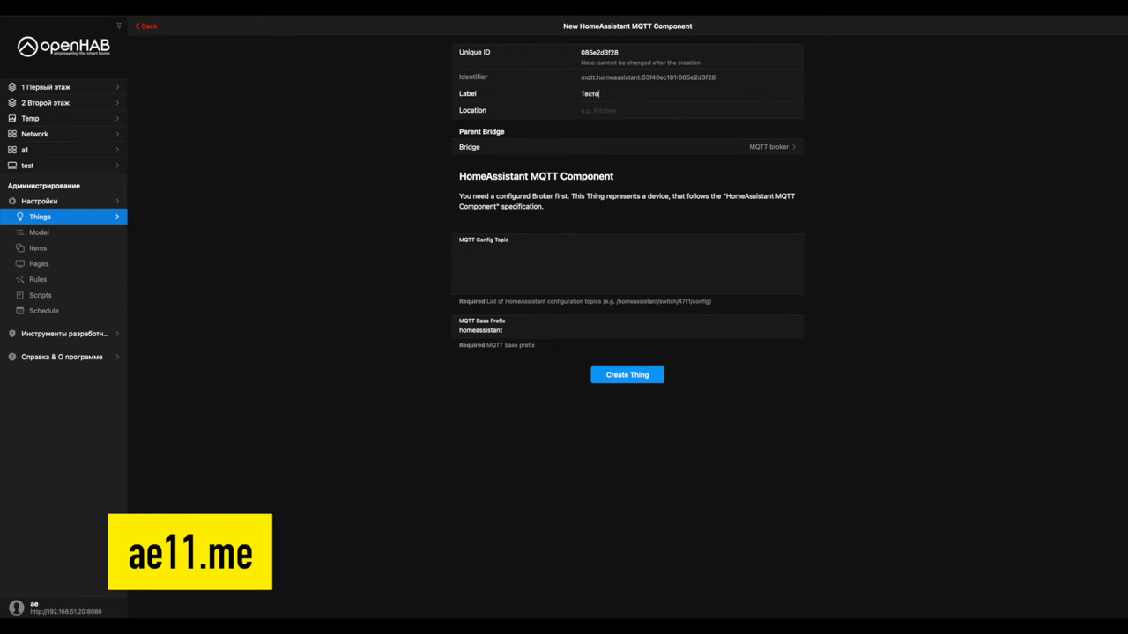
{"action": "type", "text": "вый дас"}
{"action": "type", "text": "чик присутствия"}
{"action": "left_click", "coordinate": [595, 113]}
{"action": "type", "text": "ca"}
{"action": "key", "text": "BackSpace"}
{"action": "type", "text": "Cabinet"}
- In MQTT Explorer, expand battery under sensor 0x00158d00069d6be5 and copy its topic path for the MQTT Config Topic
{"action": "left_click", "coordinate": [495, 248]}
{"action": "left_click_drag", "start_coordinate": [658, 307], "coordinate": [664, 303]}
{"action": "left_click", "coordinate": [664, 304]}
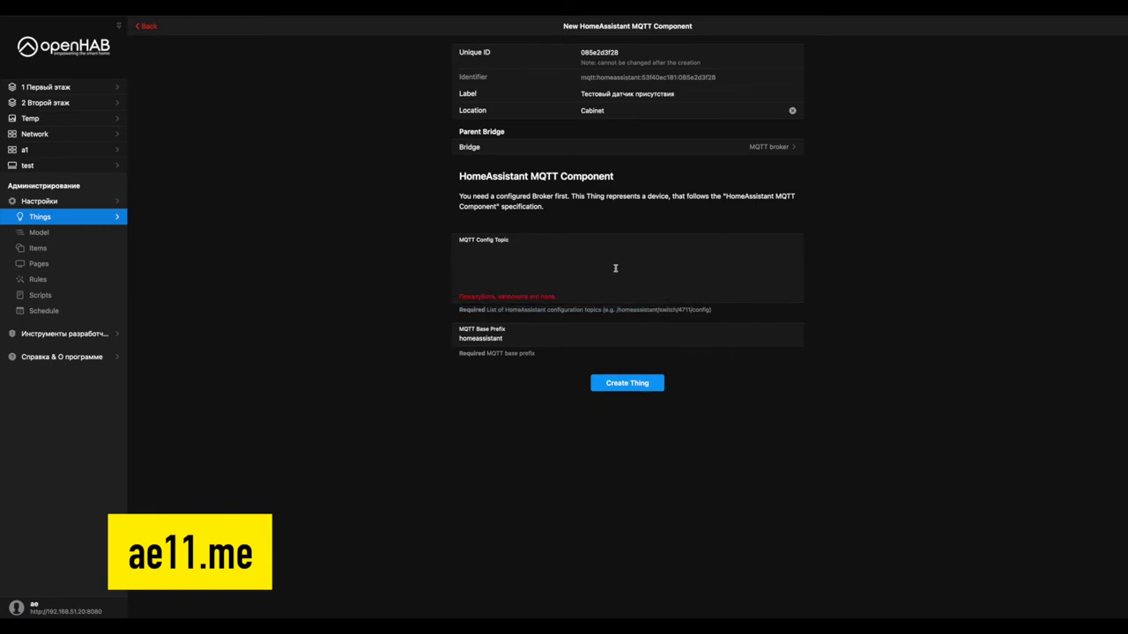
{"action": "key", "text": "ctrl+Left"}
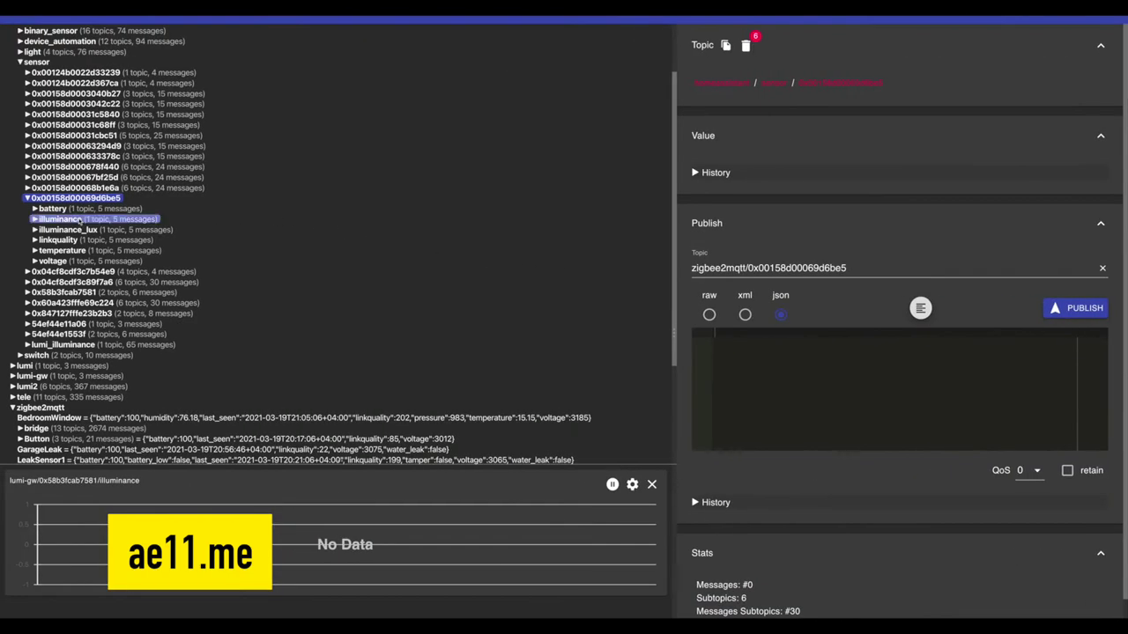
{"action": "left_click", "coordinate": [75, 211]}
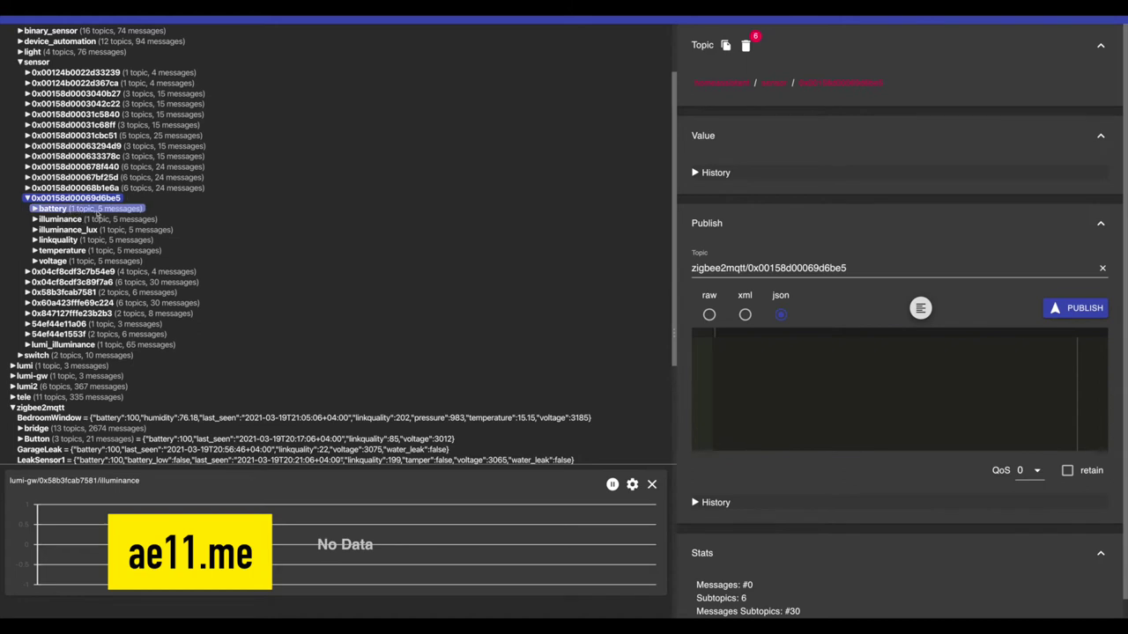
{"action": "key", "text": "Up"}
{"action": "left_click", "coordinate": [136, 211]}
{"action": "left_click", "coordinate": [136, 214]}
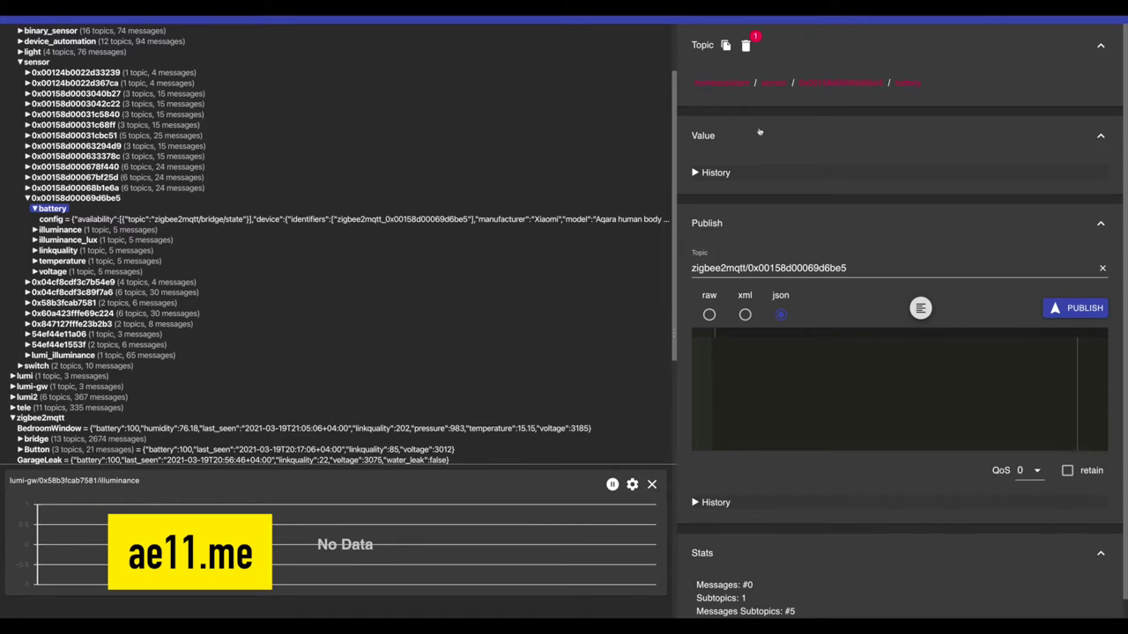
{"action": "left_click", "coordinate": [725, 46]}
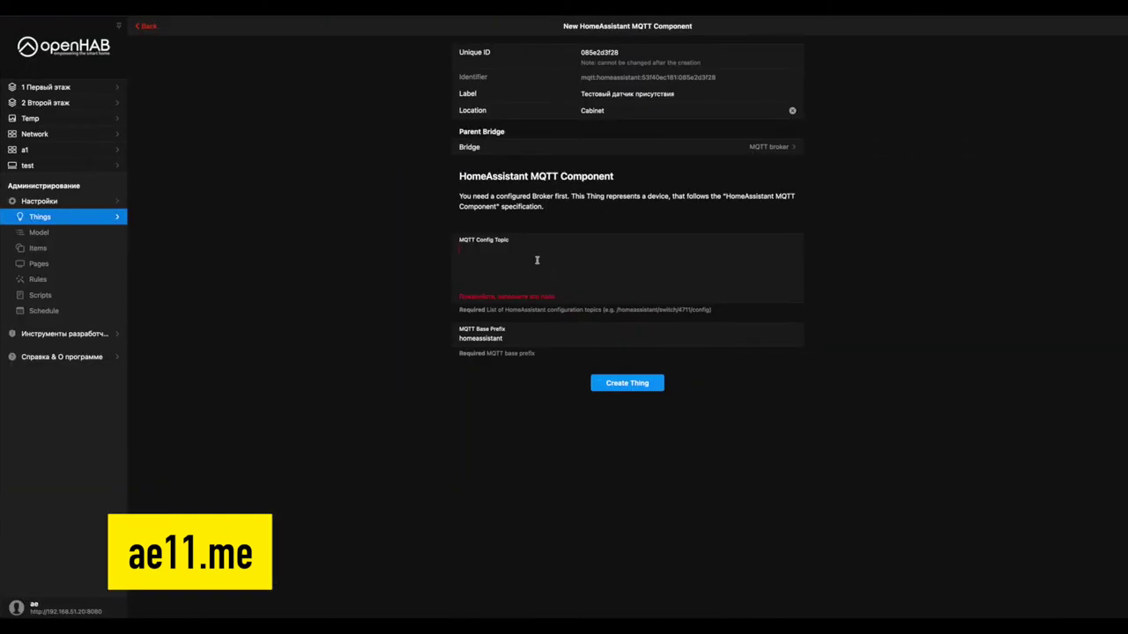
- Paste the topic path into the openHAB MQTT Config Topic and remove its homeassistant/ prefix, leaving sensor/0x00158d00069d6be5/battery
{"action": "left_click", "coordinate": [536, 260]}
{"action": "key", "text": "ctrl+v"}
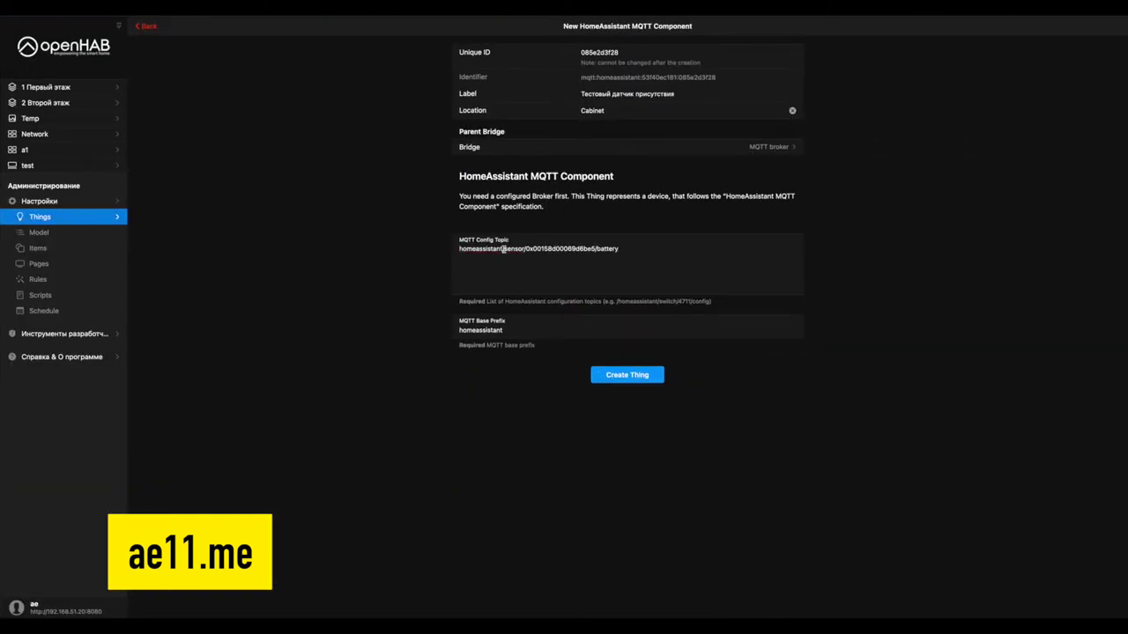
{"action": "left_click_drag", "start_coordinate": [503, 249], "coordinate": [458, 249]}
{"action": "key", "text": "BackSpace"}
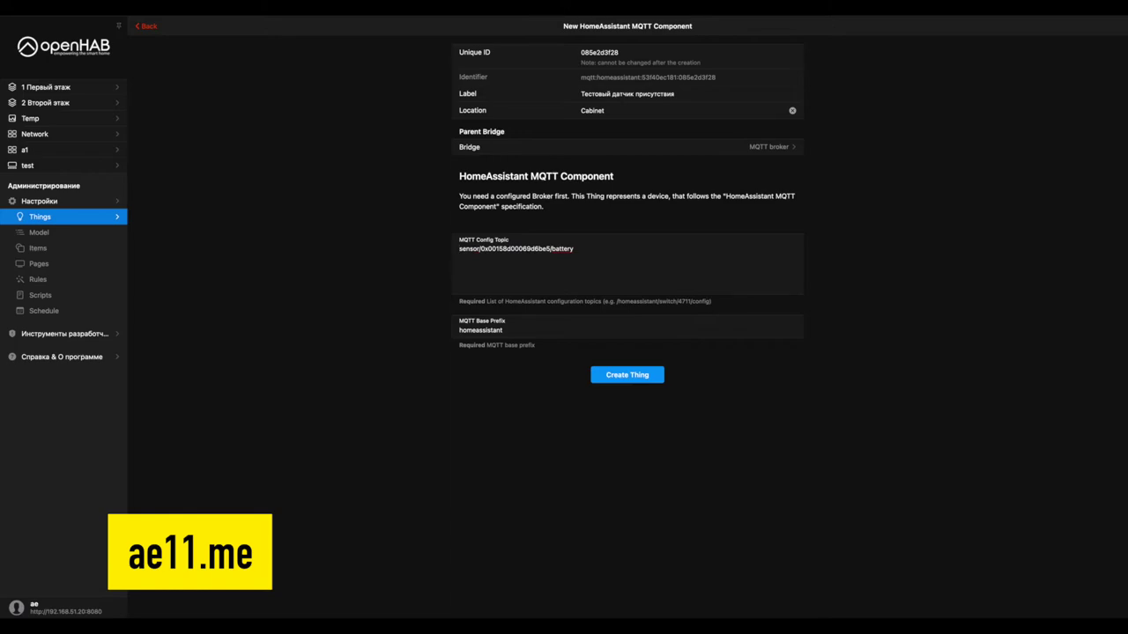
{"action": "left_click", "coordinate": [611, 254]}
- In MQTT Explorer, expand illuminance_lux under sensor 0x00158d00069d6be5 and copy the topic path of its config entry
{"action": "key", "text": "ctrl+Left"}
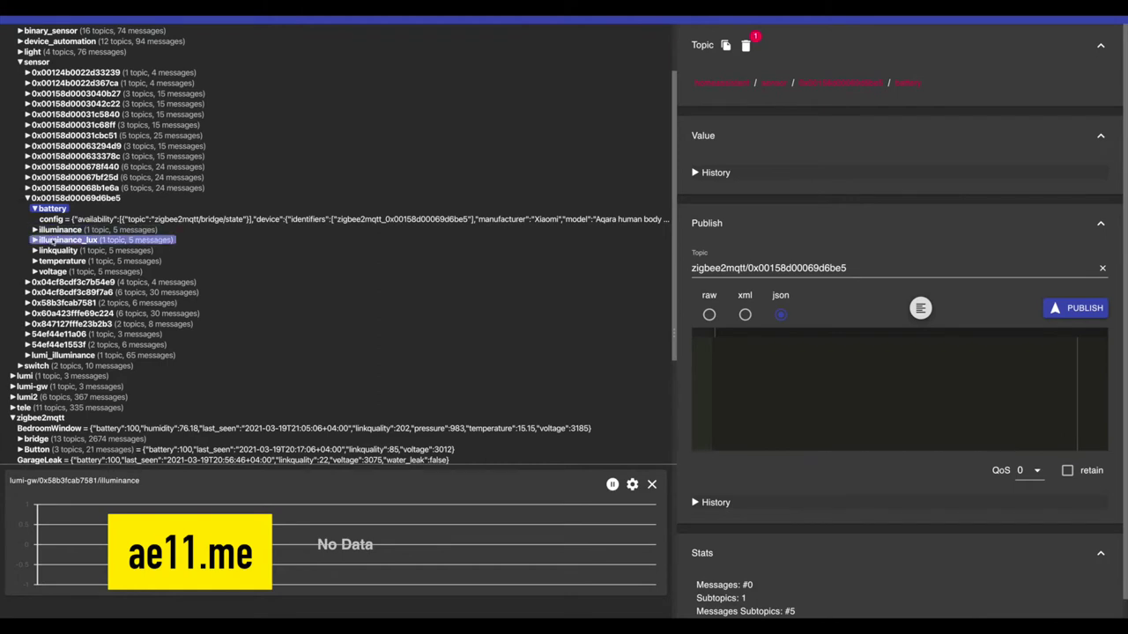
{"action": "left_click", "coordinate": [53, 240]}
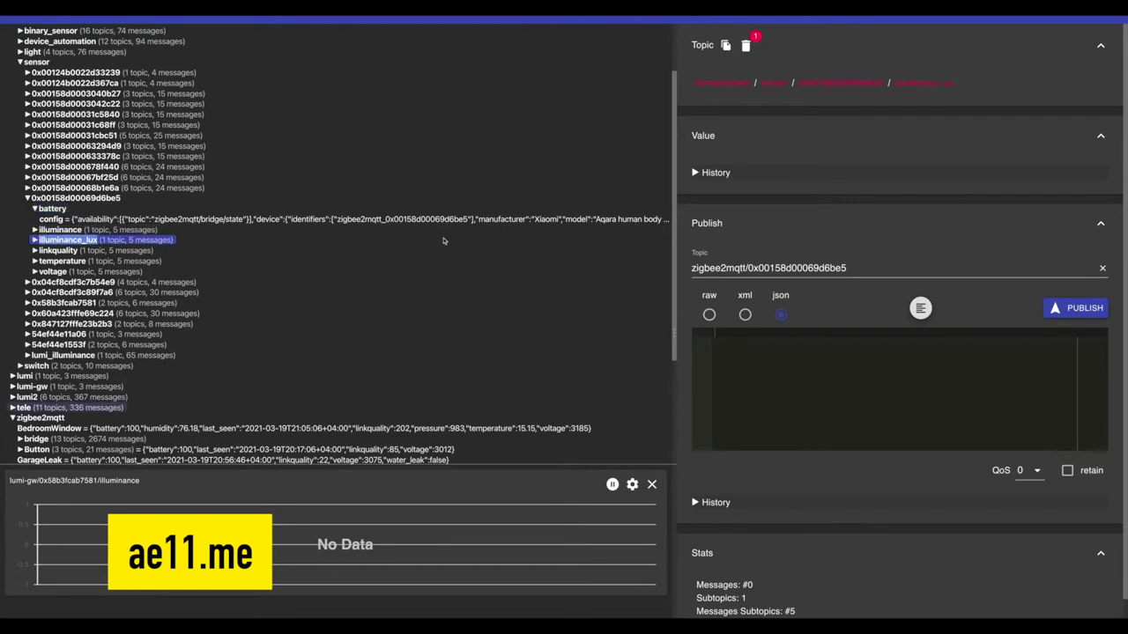
{"action": "left_click", "coordinate": [449, 220]}
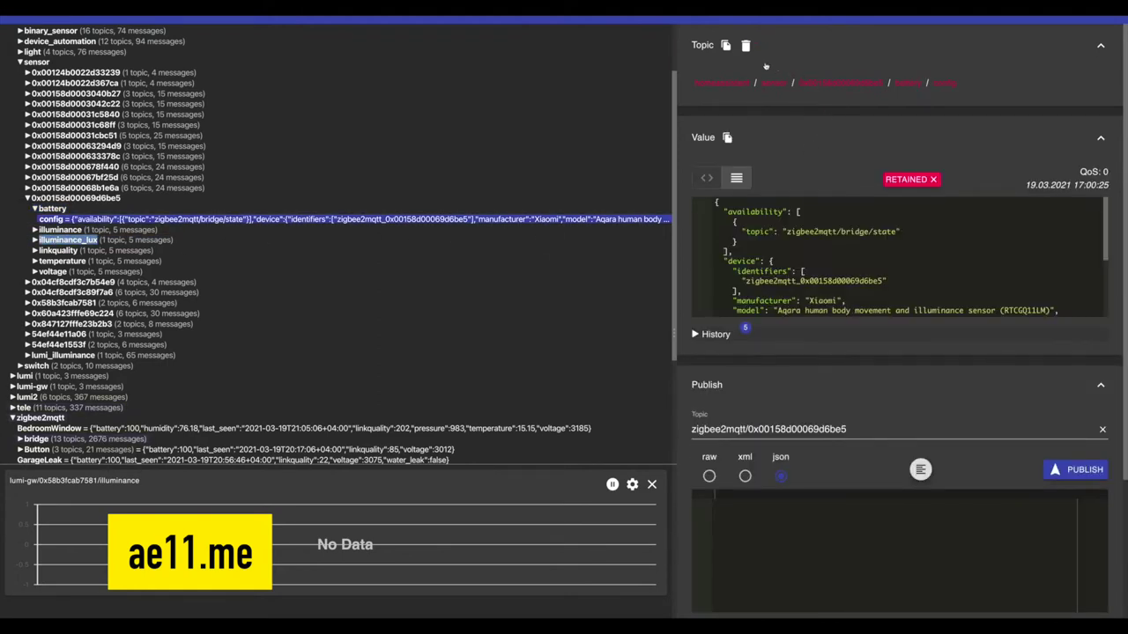
{"action": "left_click", "coordinate": [55, 241]}
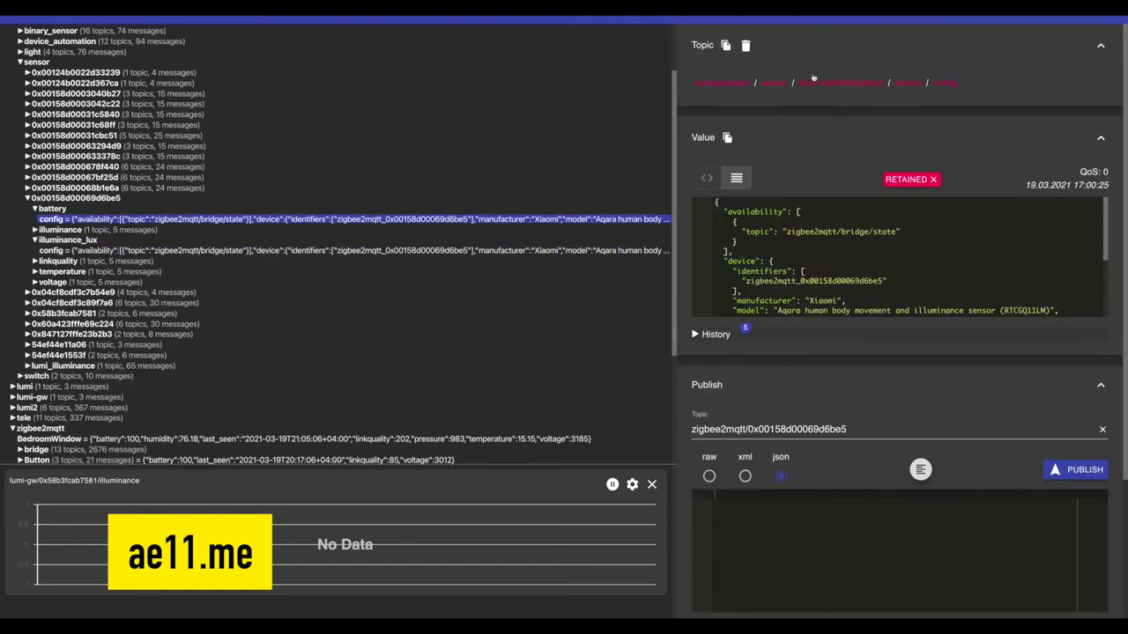
{"action": "left_click", "coordinate": [208, 251]}
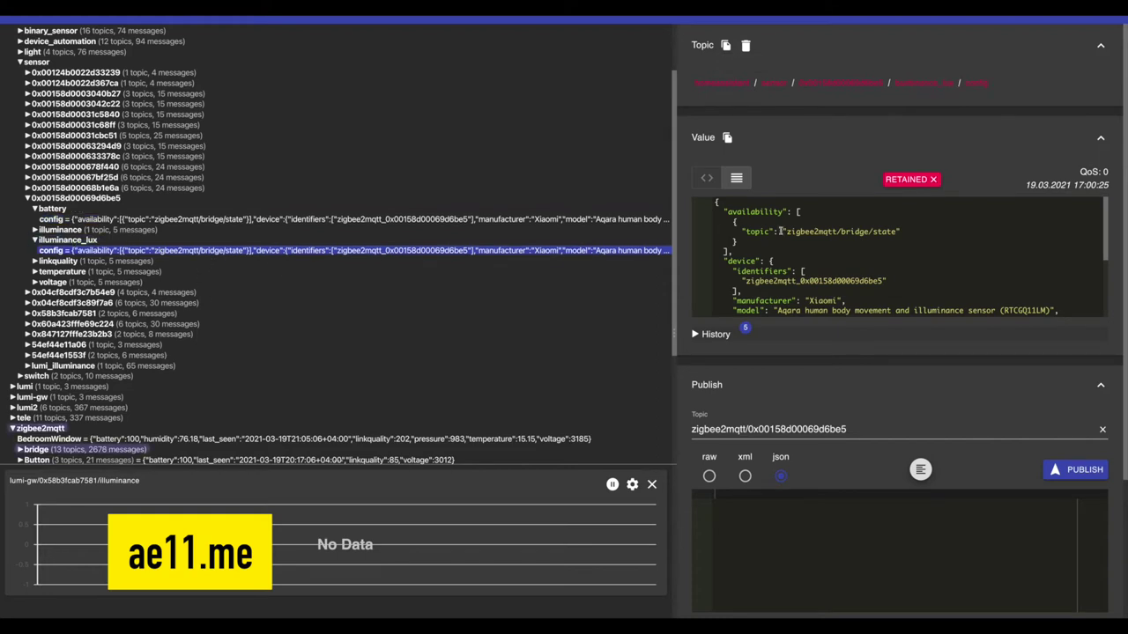
{"action": "left_click", "coordinate": [725, 45]}
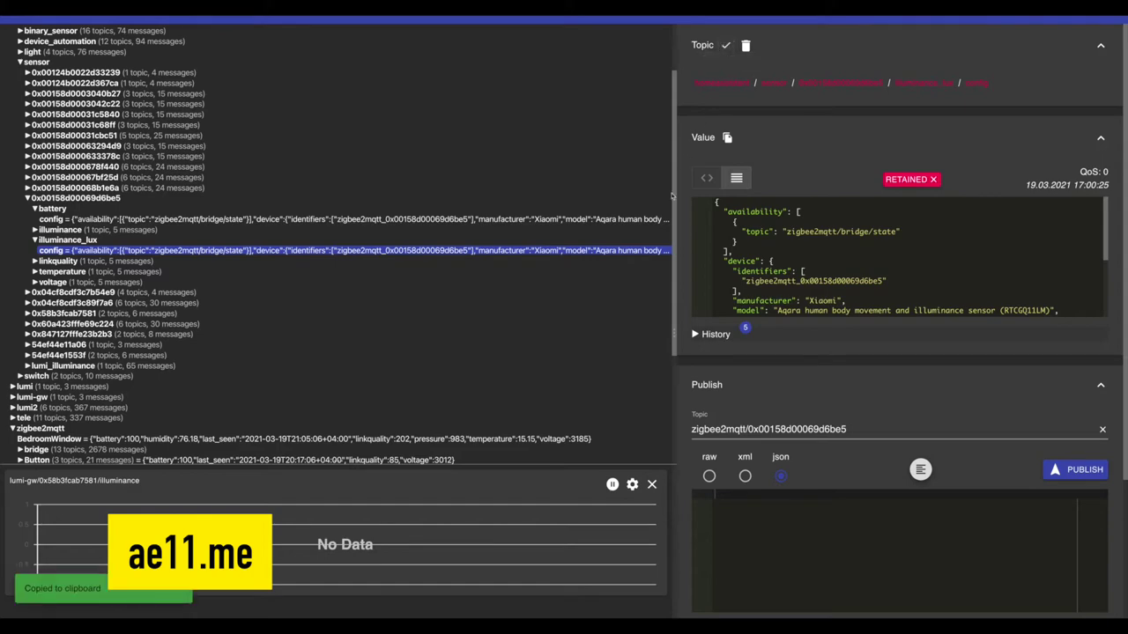
- In openHAB, add the copied path as a second MQTT Config Topic line and trim it to sensor/0x00158d00069d6be5/illuminance_lux
{"action": "key", "text": "ctrl+Right"}
{"action": "left_click", "coordinate": [530, 265]}
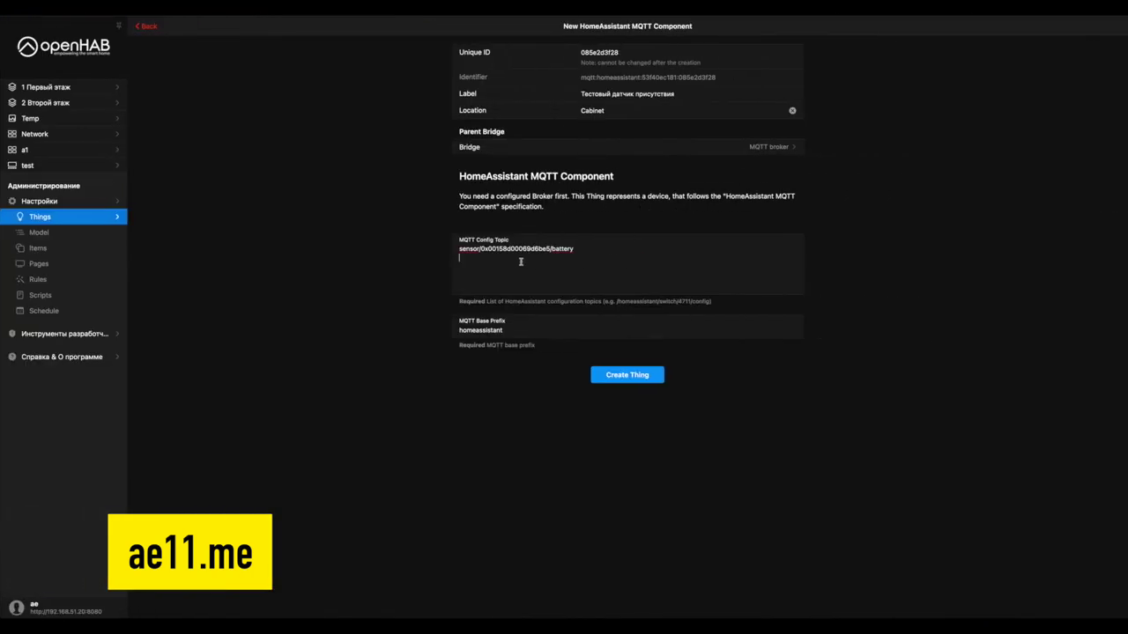
{"action": "key", "text": "super+v"}
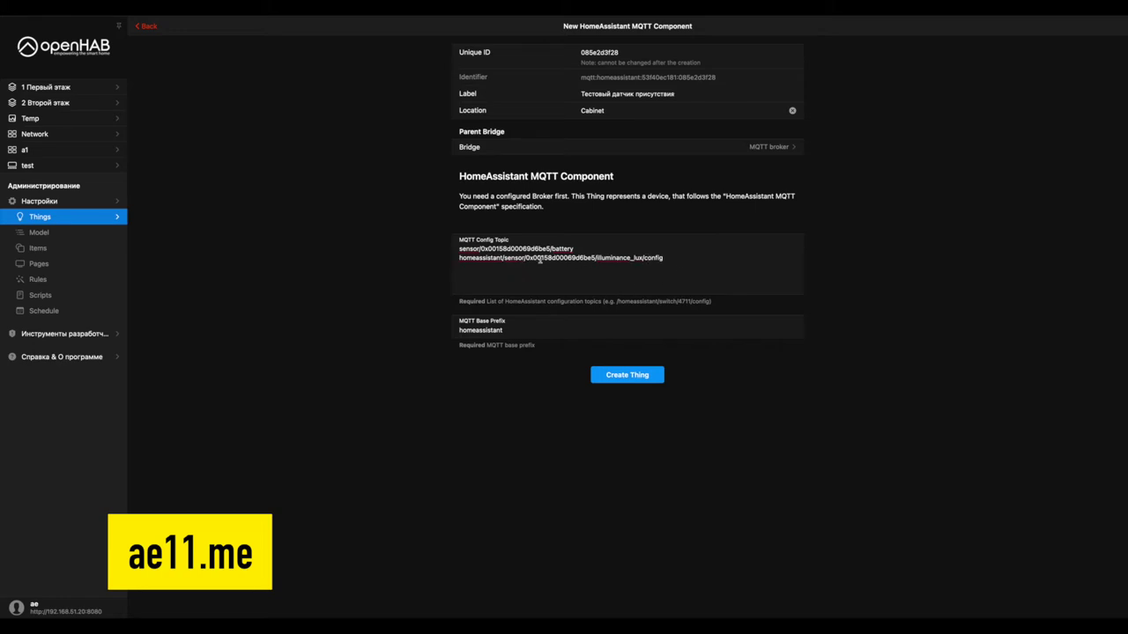
{"action": "left_click_drag", "start_coordinate": [504, 257], "coordinate": [453, 258]}
{"action": "key", "text": "BackSpace"}
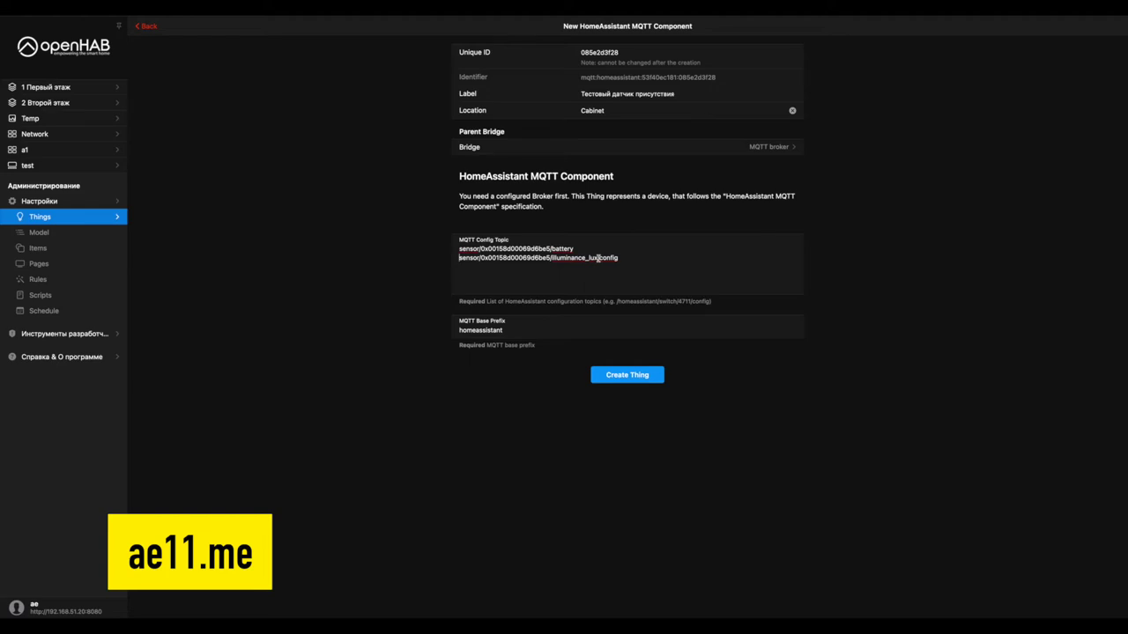
{"action": "left_click_drag", "start_coordinate": [598, 258], "coordinate": [643, 259]}
{"action": "key", "text": "BackSpace"}
- In MQTT Explorer, expand temperature under sensor 0x00158d00069d6be5 and copy the topic path of its config entry
{"action": "key", "text": "ctrl+Left"}
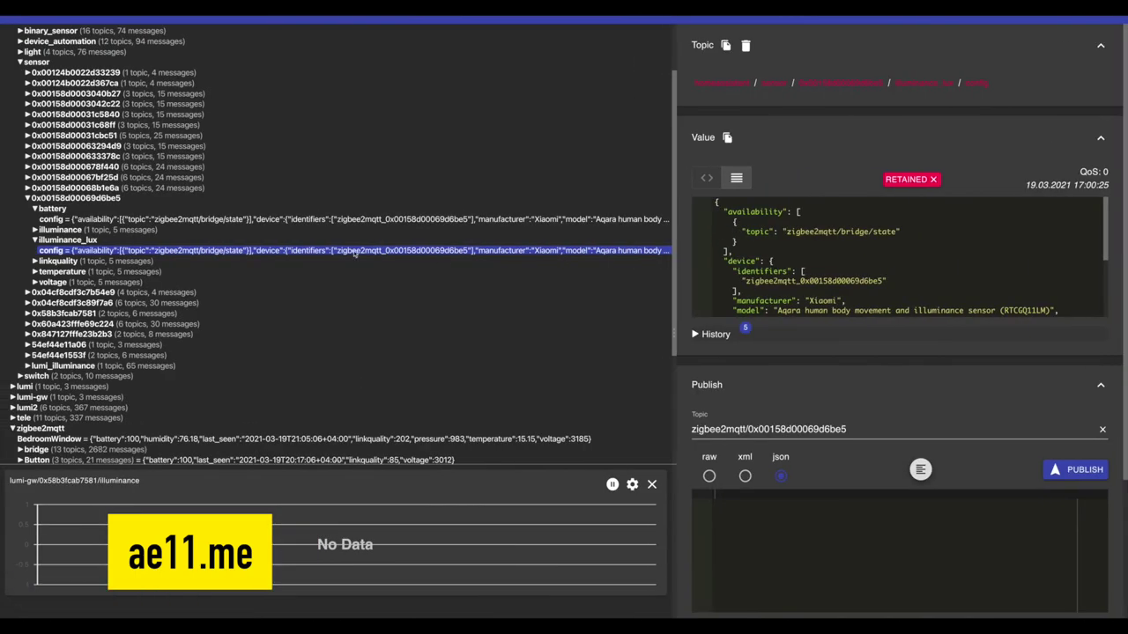
{"action": "left_click", "coordinate": [78, 274]}
{"action": "left_click", "coordinate": [652, 220]}
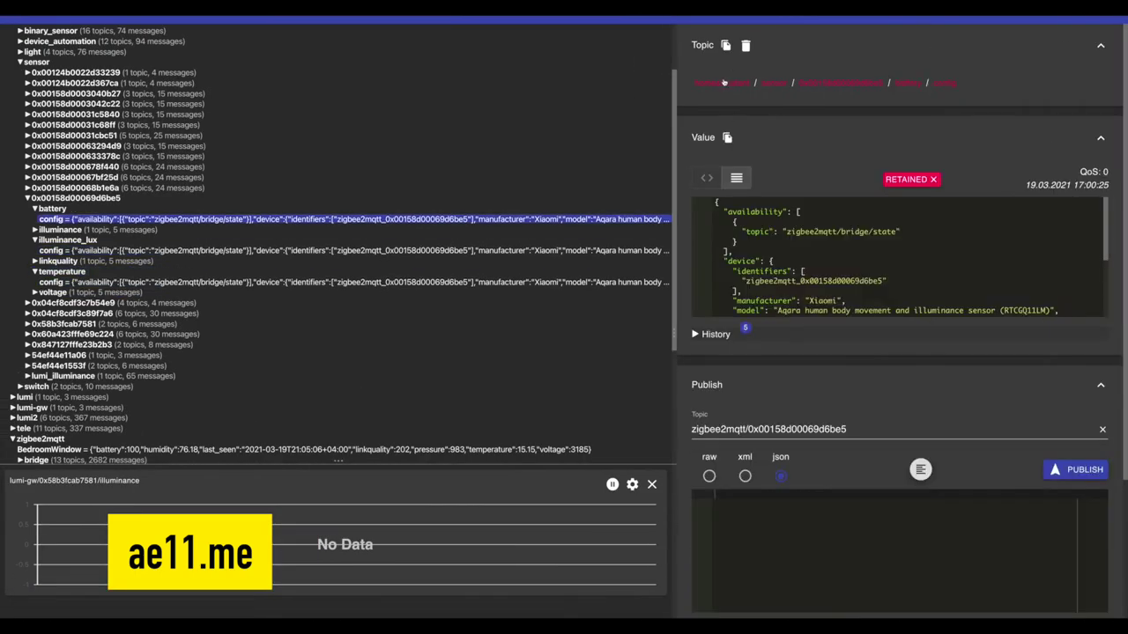
{"action": "left_click", "coordinate": [668, 282]}
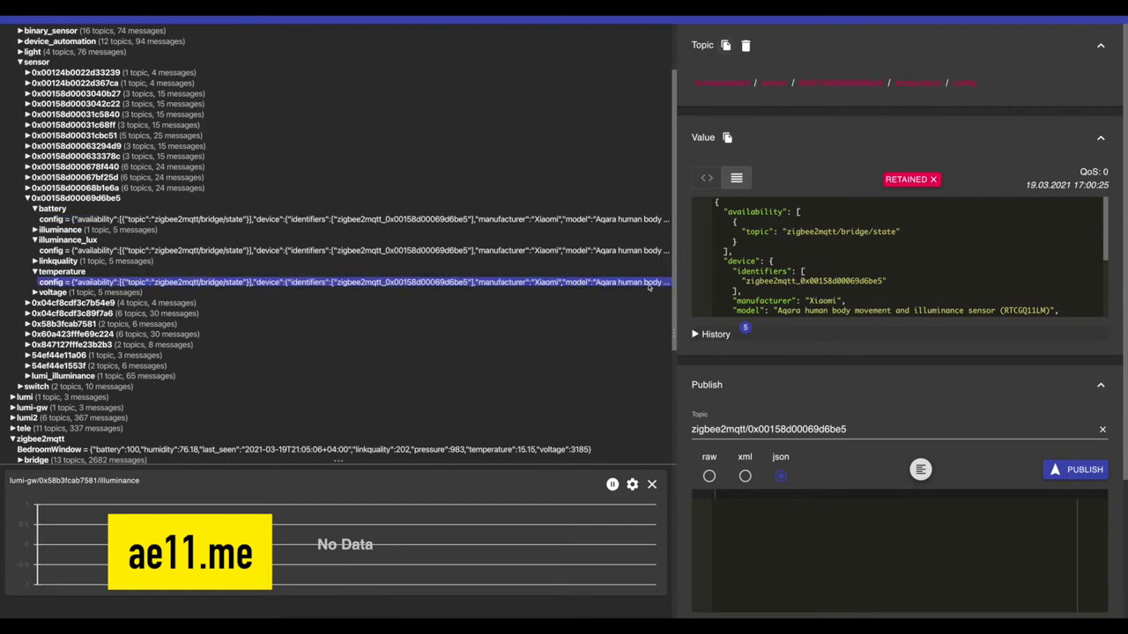
{"action": "left_click", "coordinate": [725, 45]}
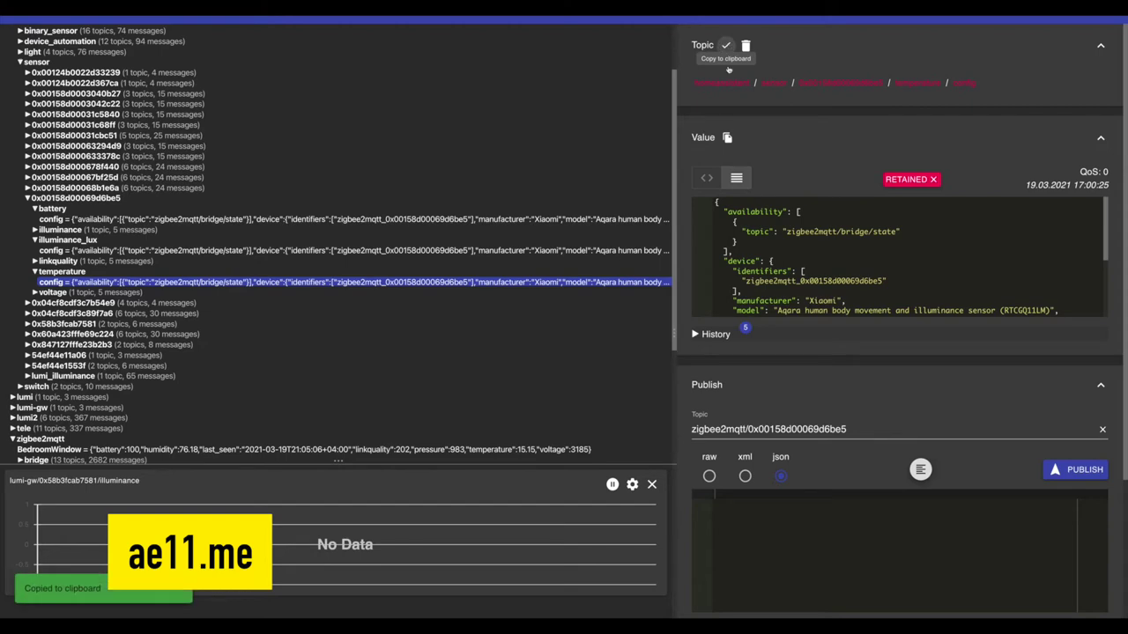
- In openHAB, add the copied path as a third MQTT Config Topic line and trim it to sensor/0x00158d00069d6be5/temperature
{"action": "key", "text": "ctrl+Right"}
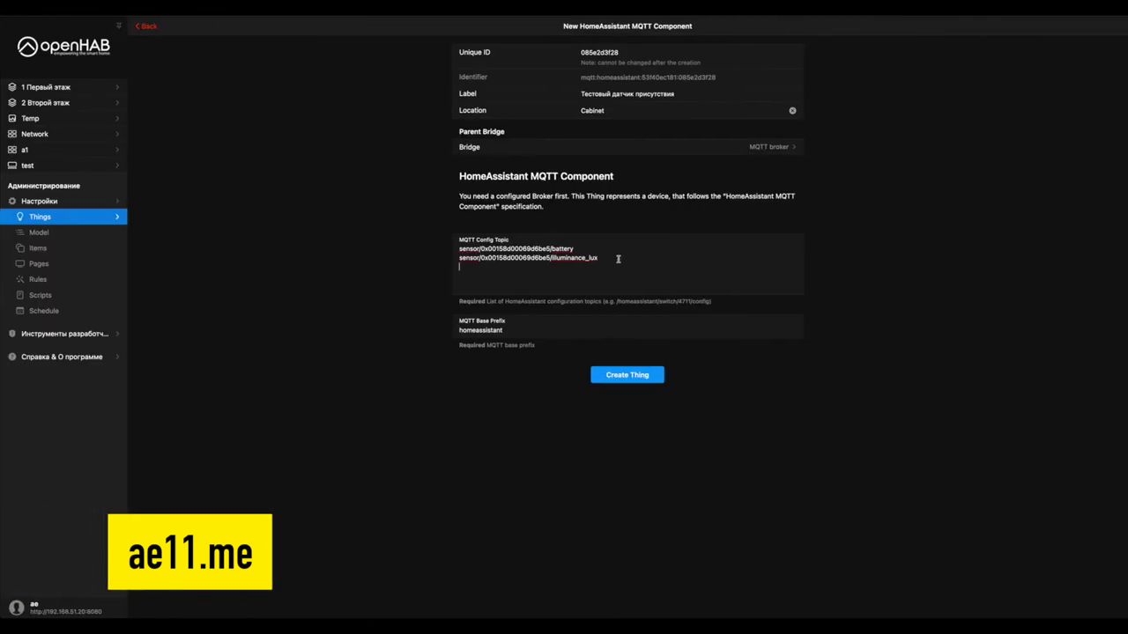
{"action": "key", "text": "super+v"}
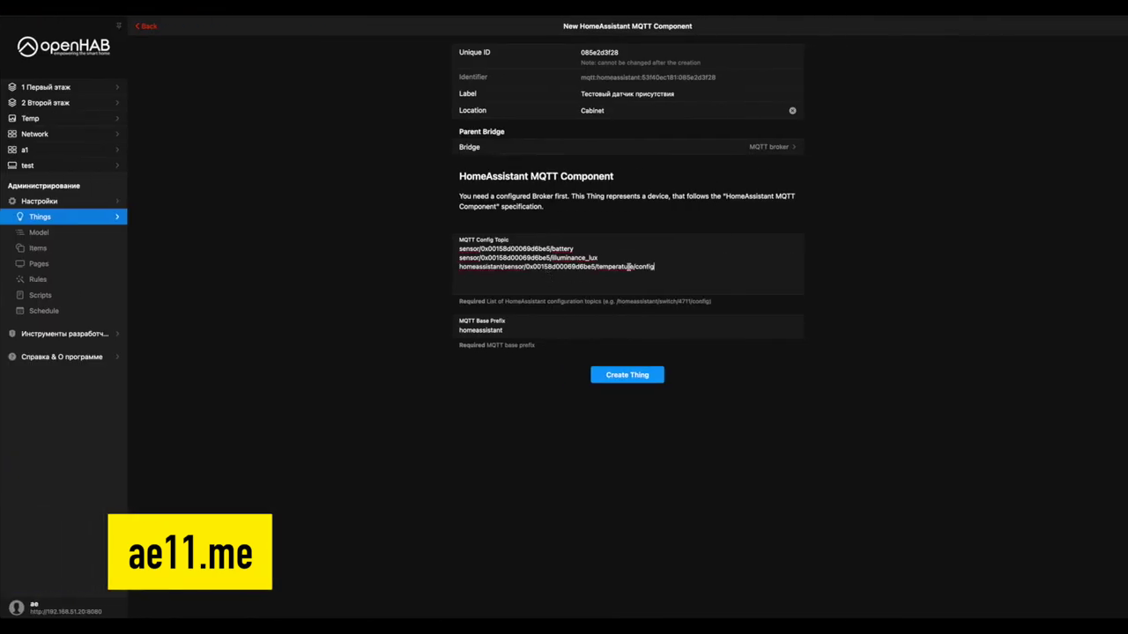
{"action": "left_click_drag", "start_coordinate": [632, 266], "coordinate": [695, 267]}
{"action": "key", "text": "BackSpace"}
{"action": "left_click_drag", "start_coordinate": [504, 266], "coordinate": [459, 267]}
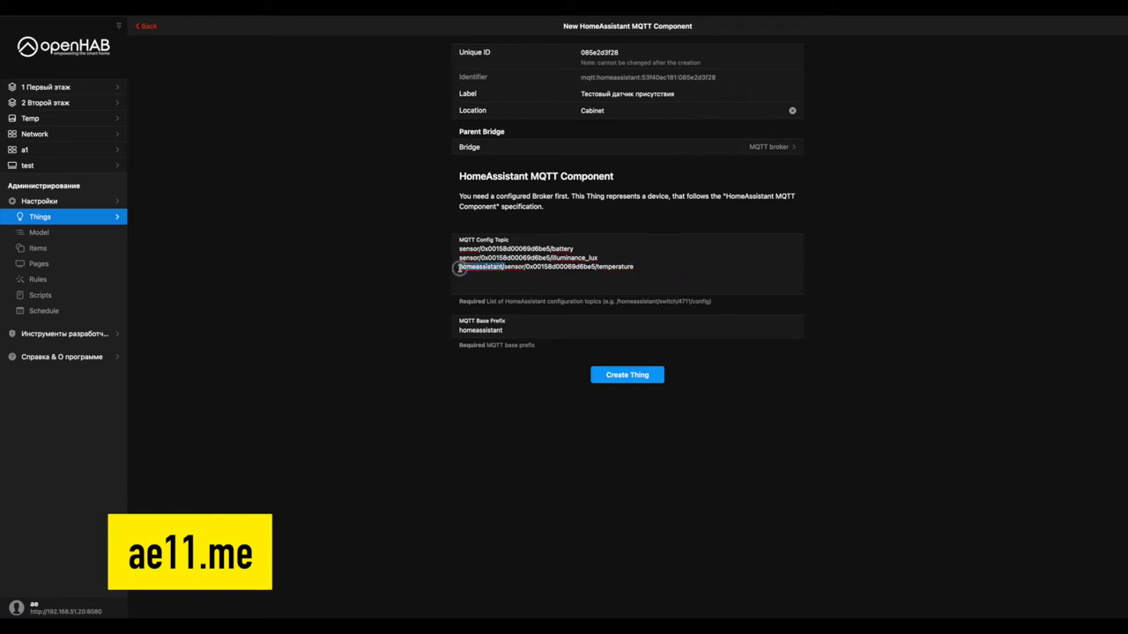
{"action": "key", "text": "BackSpace"}
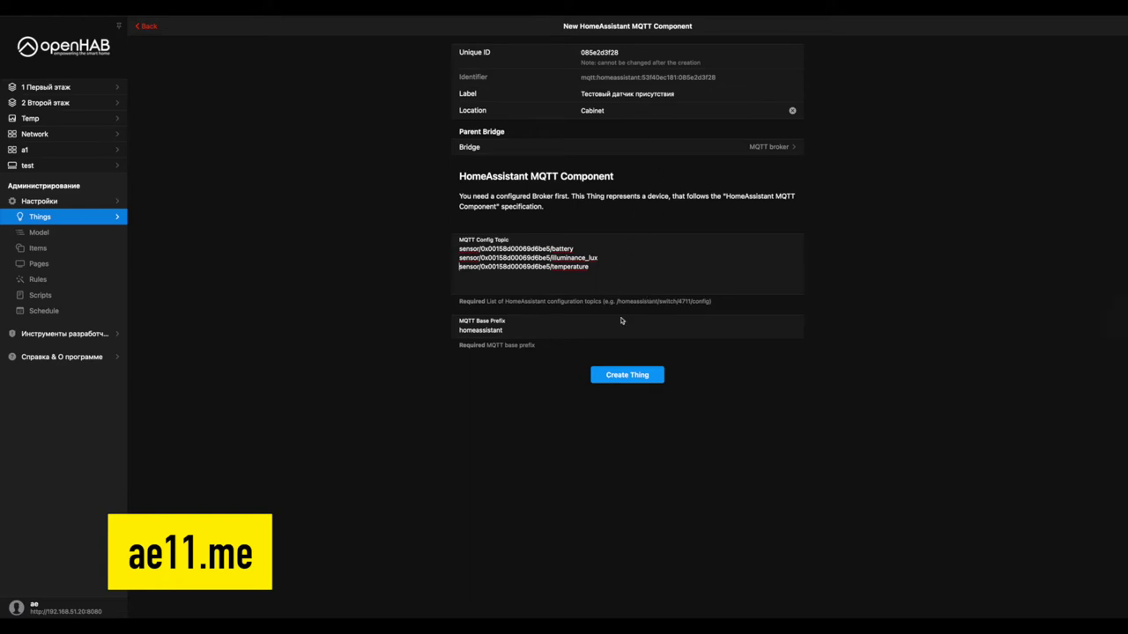
- Create the thing, find Тестовый датчик присутствия in the Things list and open its channels
{"action": "left_click", "coordinate": [627, 378]}
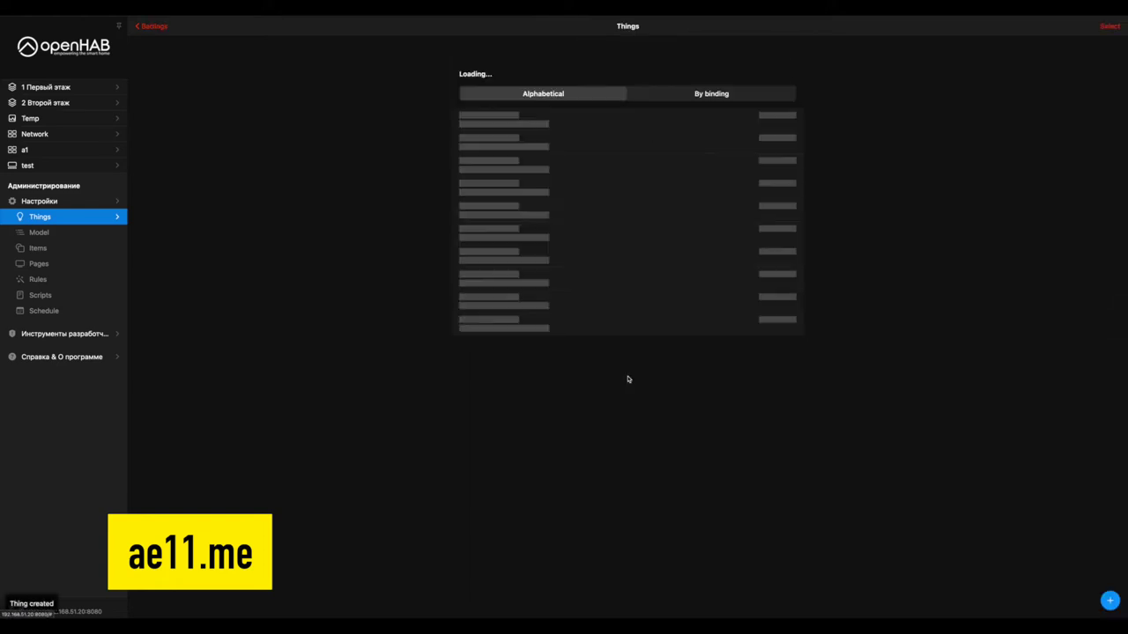
{"action": "scroll", "coordinate": [632, 342], "scroll_direction": "down", "scroll_amount": 3}
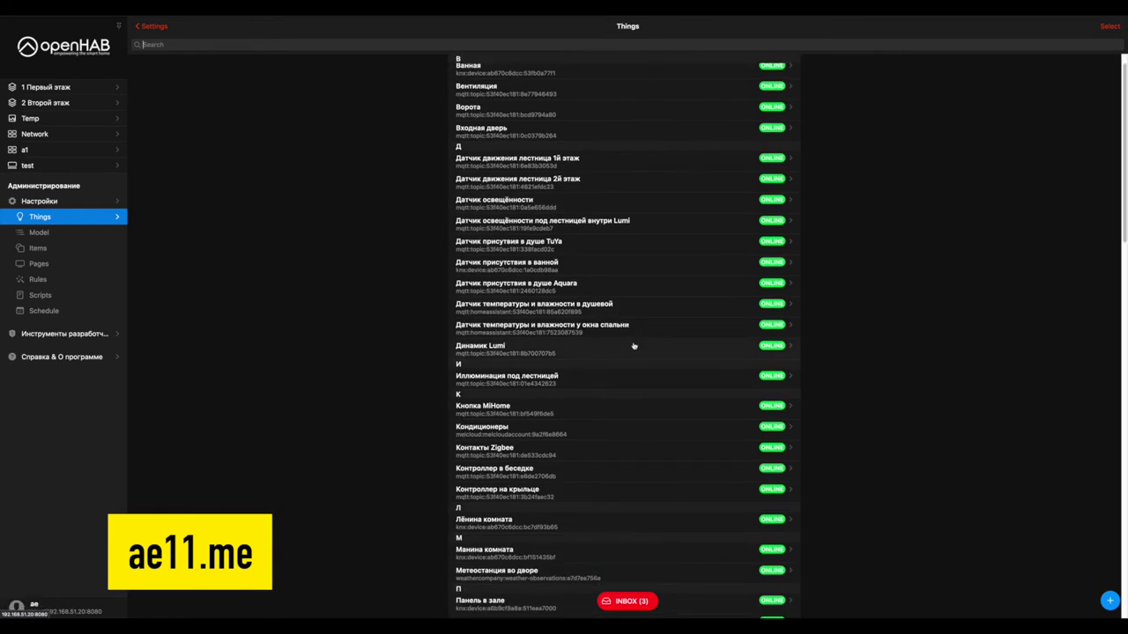
{"action": "scroll", "coordinate": [634, 348], "scroll_direction": "down", "scroll_amount": 1}
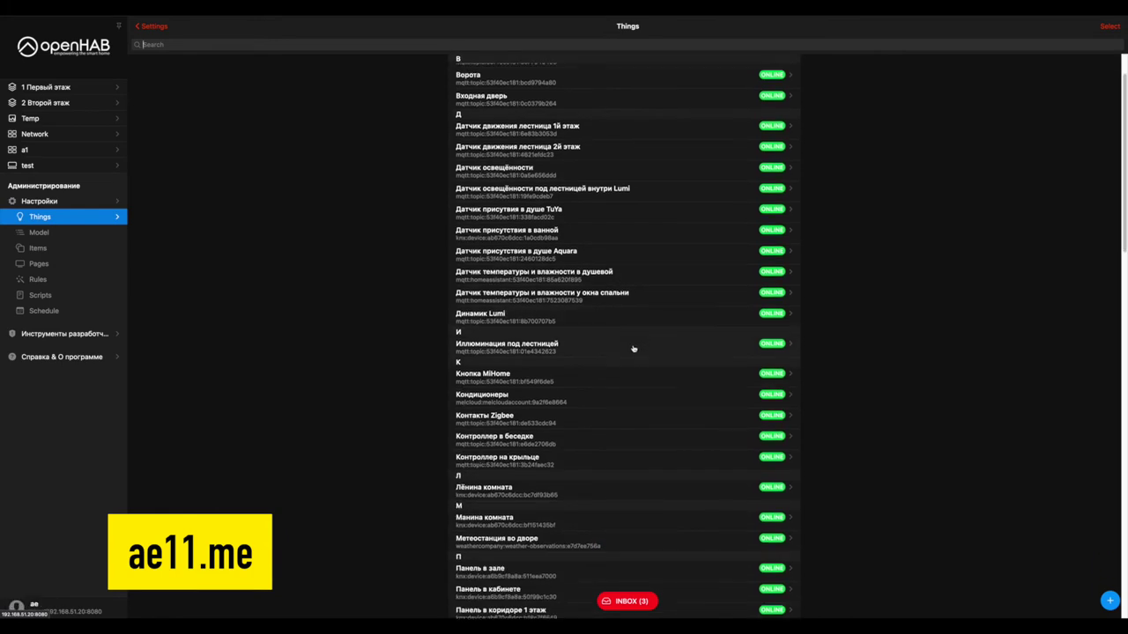
{"action": "scroll", "coordinate": [632, 349], "scroll_direction": "down", "scroll_amount": 18}
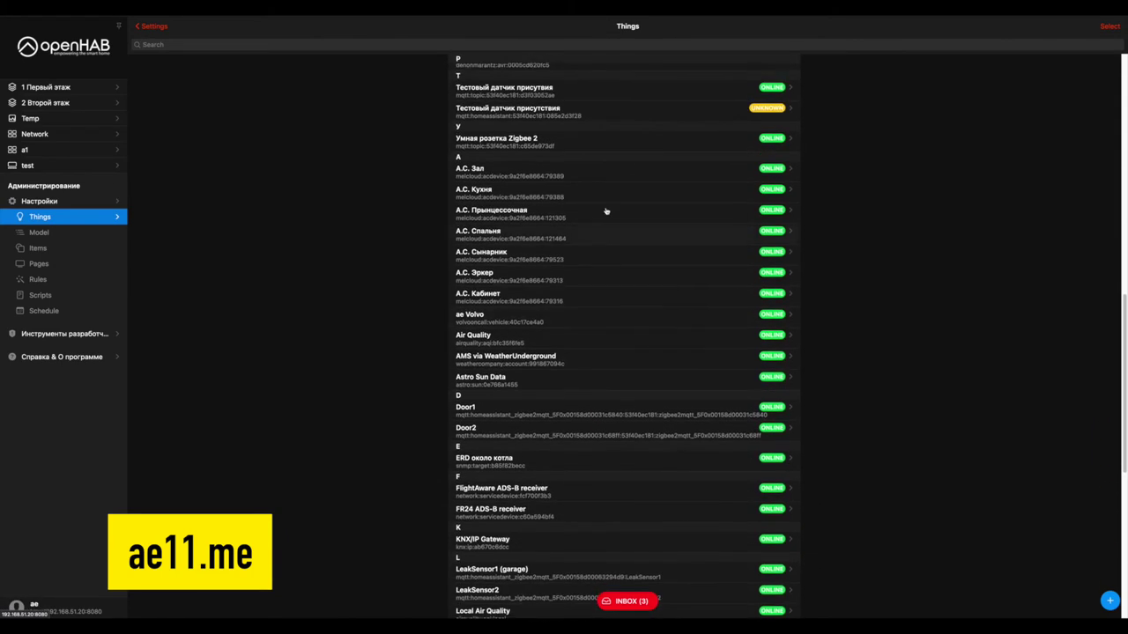
{"action": "left_click", "coordinate": [560, 114]}
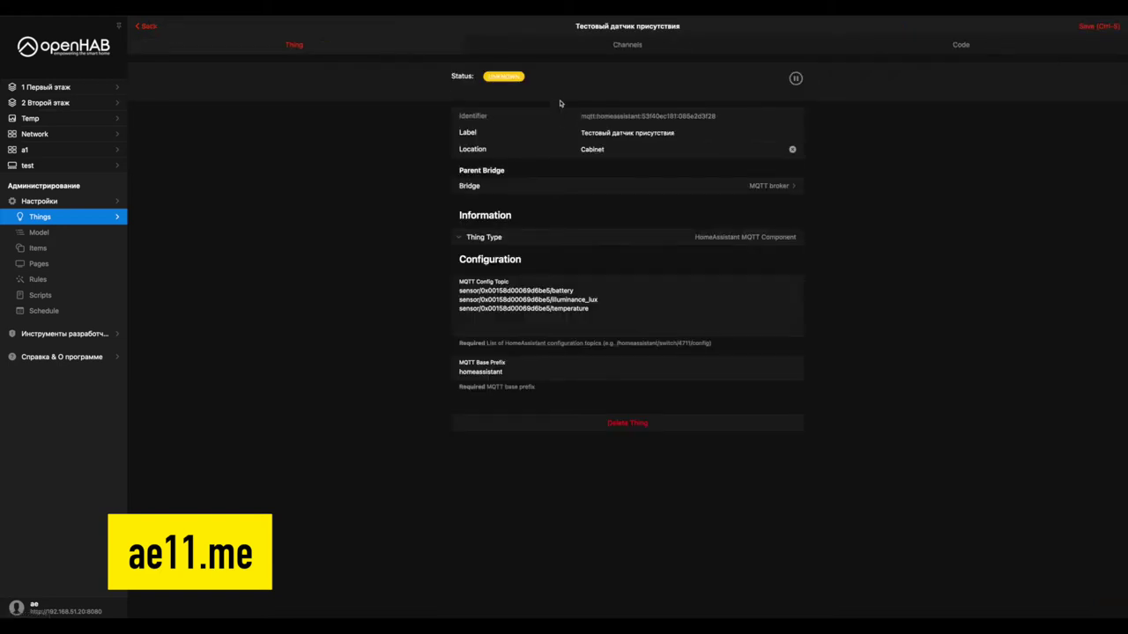
{"action": "left_click", "coordinate": [619, 45]}
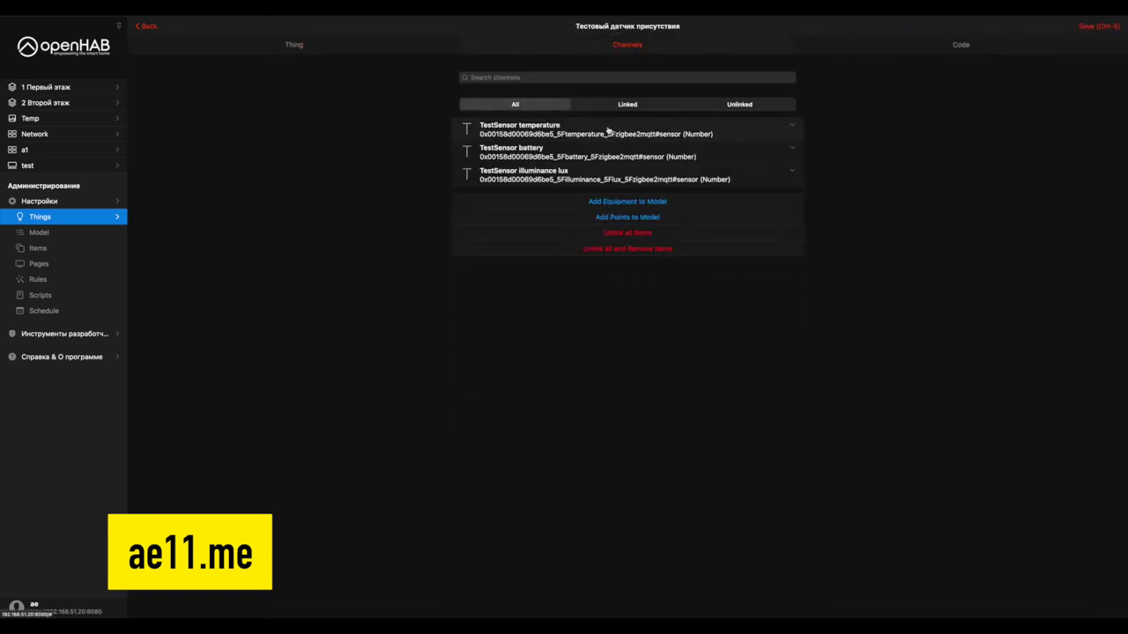
- Start linking the TestSensor temperature channel to a new item and remove the leading underscore, leaving the name TestSensortemperature
{"action": "left_click", "coordinate": [608, 131]}
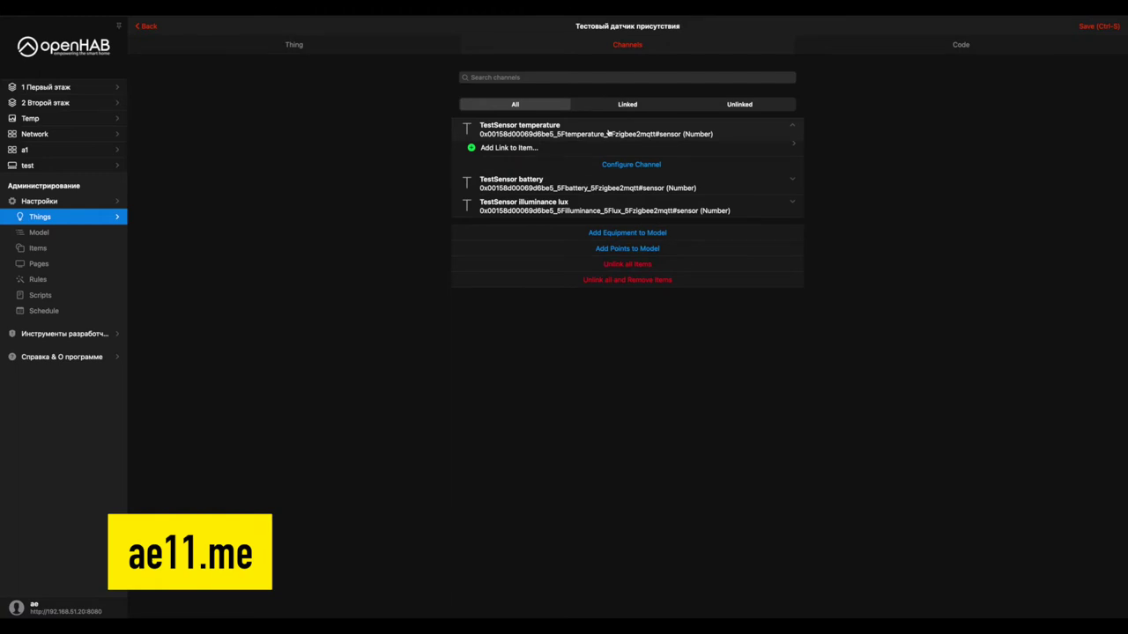
{"action": "left_click", "coordinate": [608, 134]}
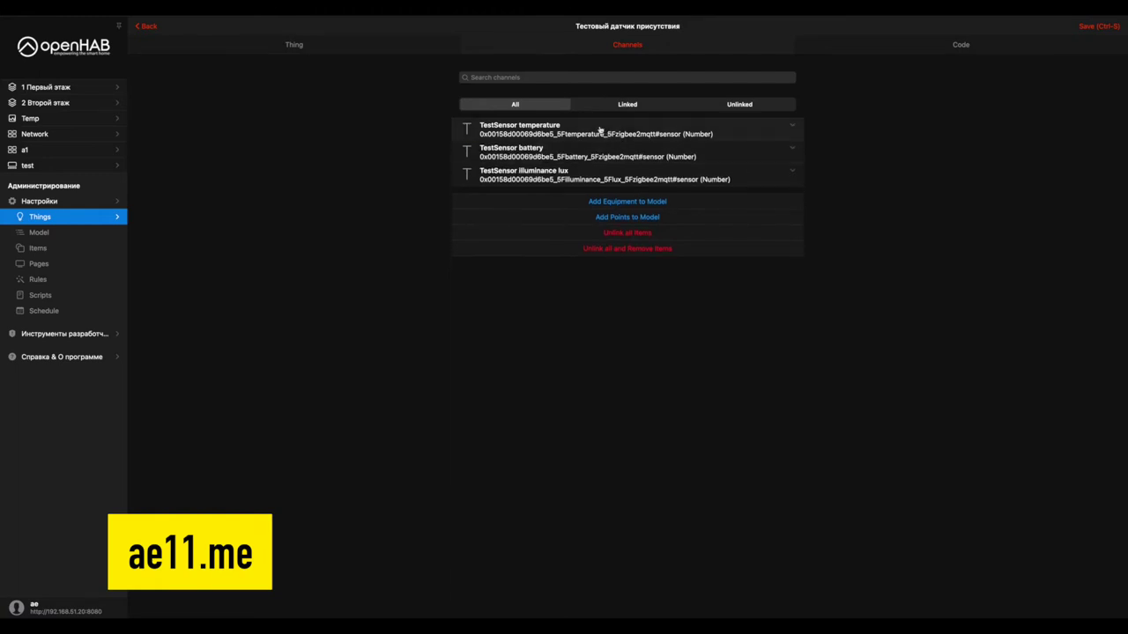
{"action": "left_click", "coordinate": [599, 131]}
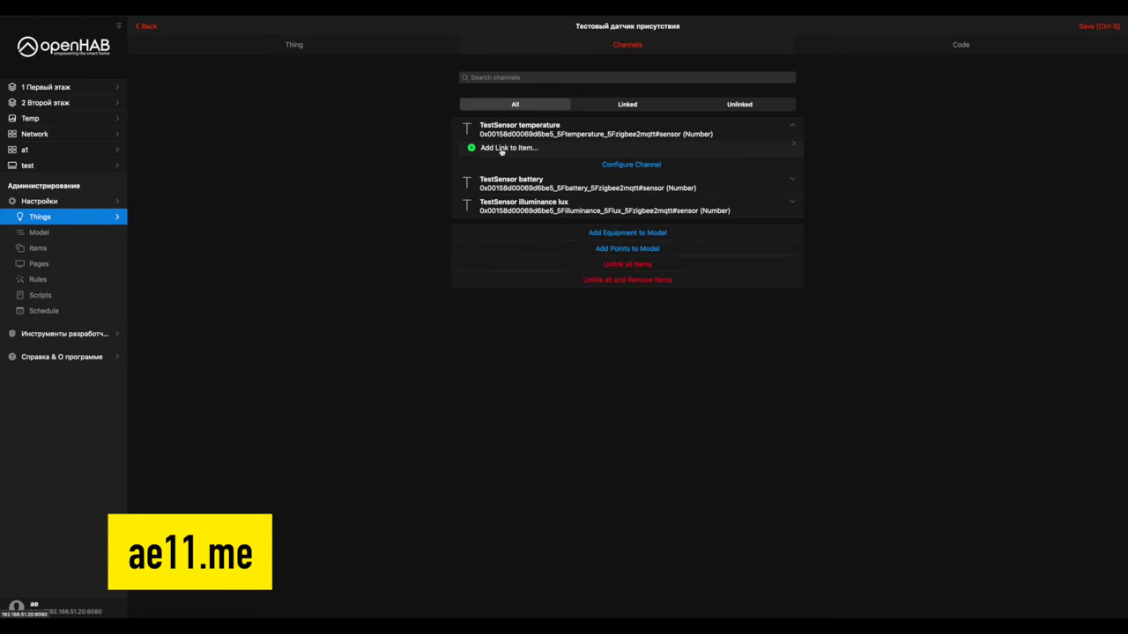
{"action": "left_click", "coordinate": [500, 148]}
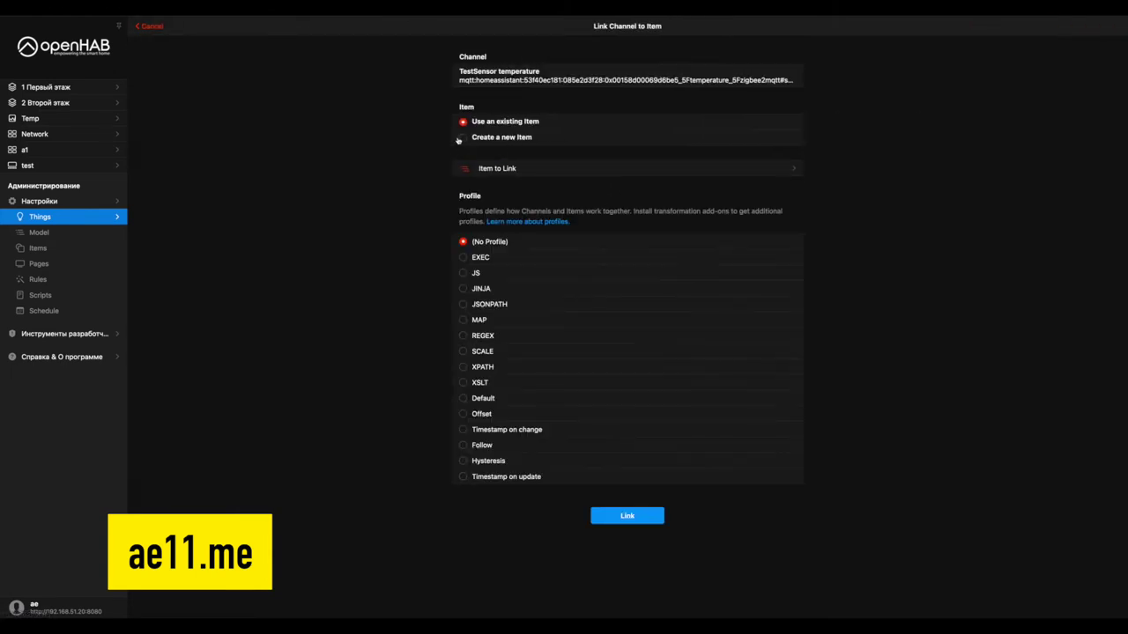
{"action": "left_click", "coordinate": [459, 139]}
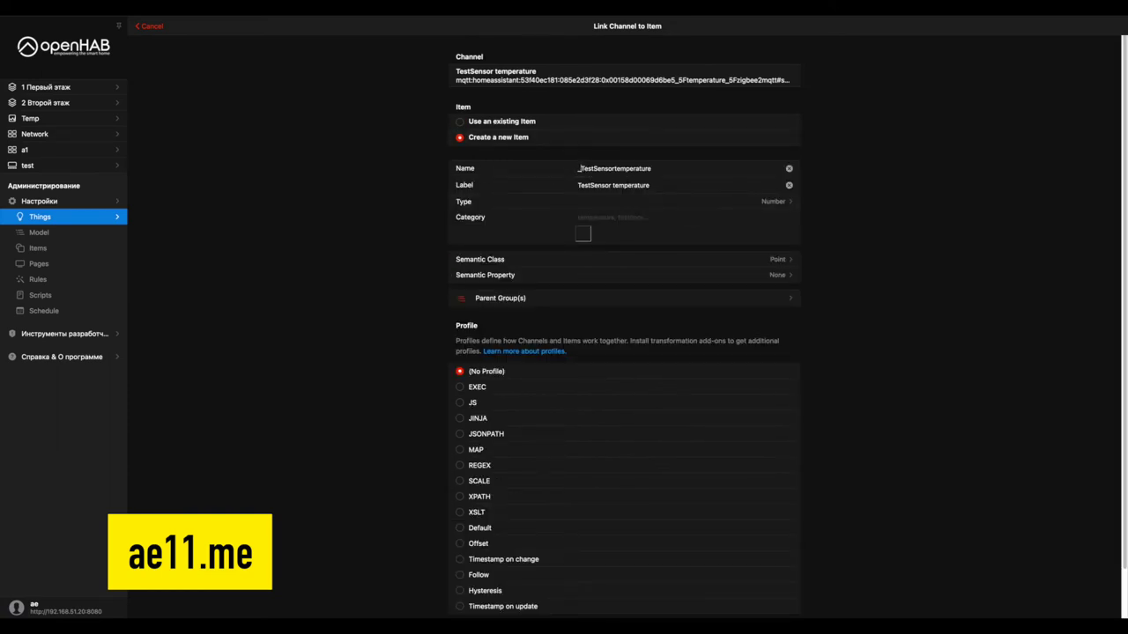
{"action": "key", "text": "Delete"}
- Set the new item's type to Number:Temperature and its category to temperature
{"action": "scroll", "coordinate": [720, 207], "scroll_direction": "down", "scroll_amount": 1}
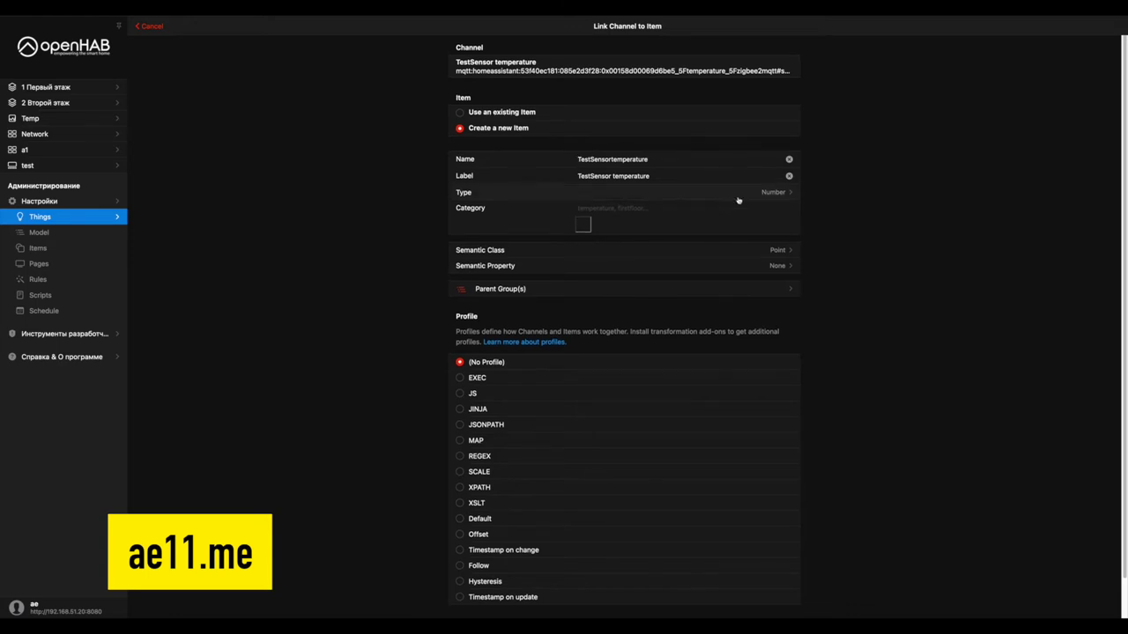
{"action": "left_click", "coordinate": [737, 200]}
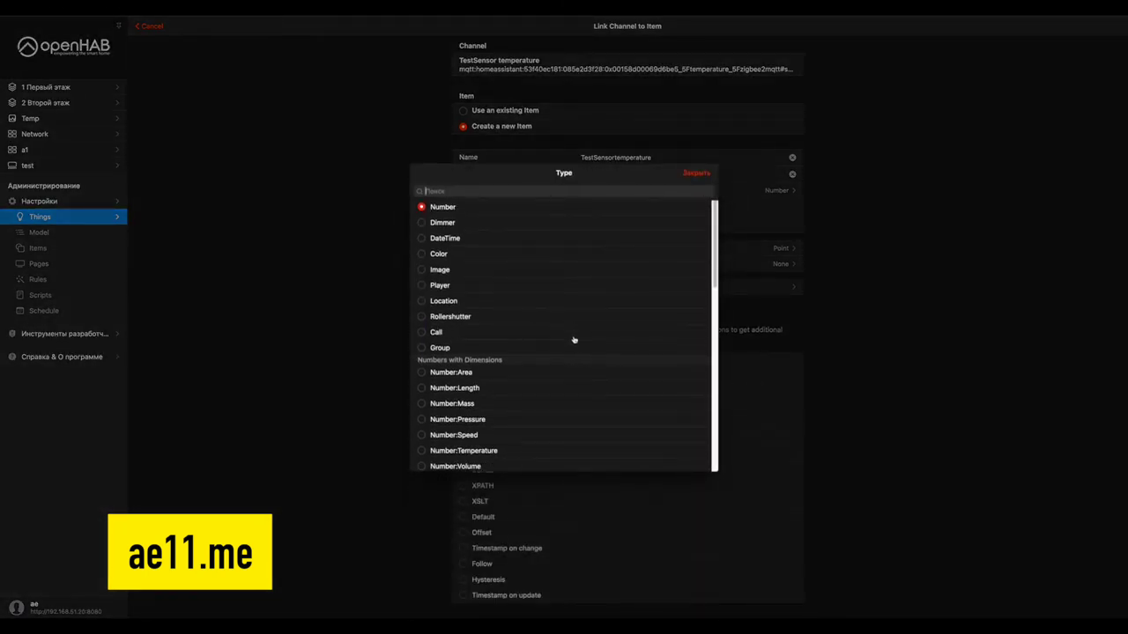
{"action": "scroll", "coordinate": [573, 340], "scroll_direction": "down", "scroll_amount": 1}
{"action": "scroll", "coordinate": [564, 355], "scroll_direction": "down", "scroll_amount": 3}
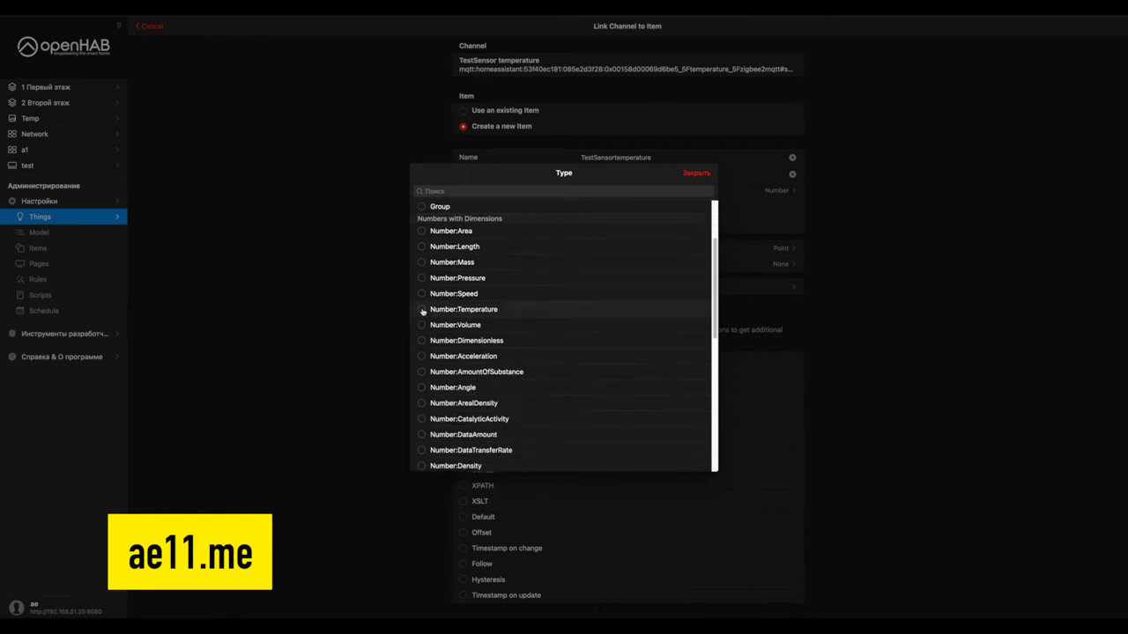
{"action": "left_click", "coordinate": [422, 311]}
{"action": "left_click", "coordinate": [606, 207]}
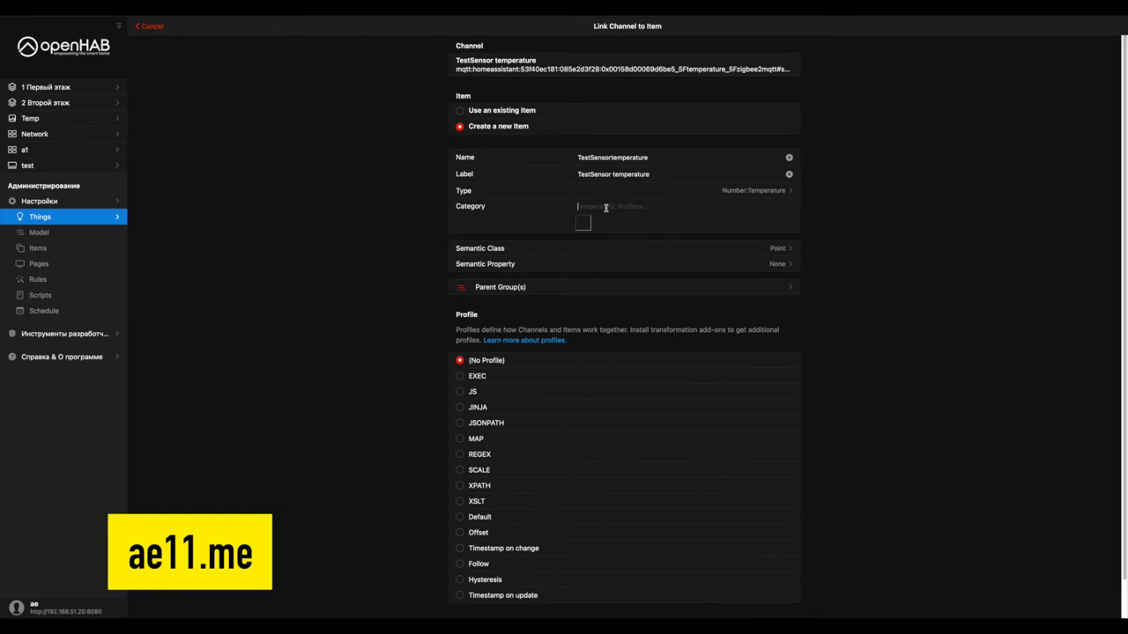
{"action": "type", "text": "temp"}
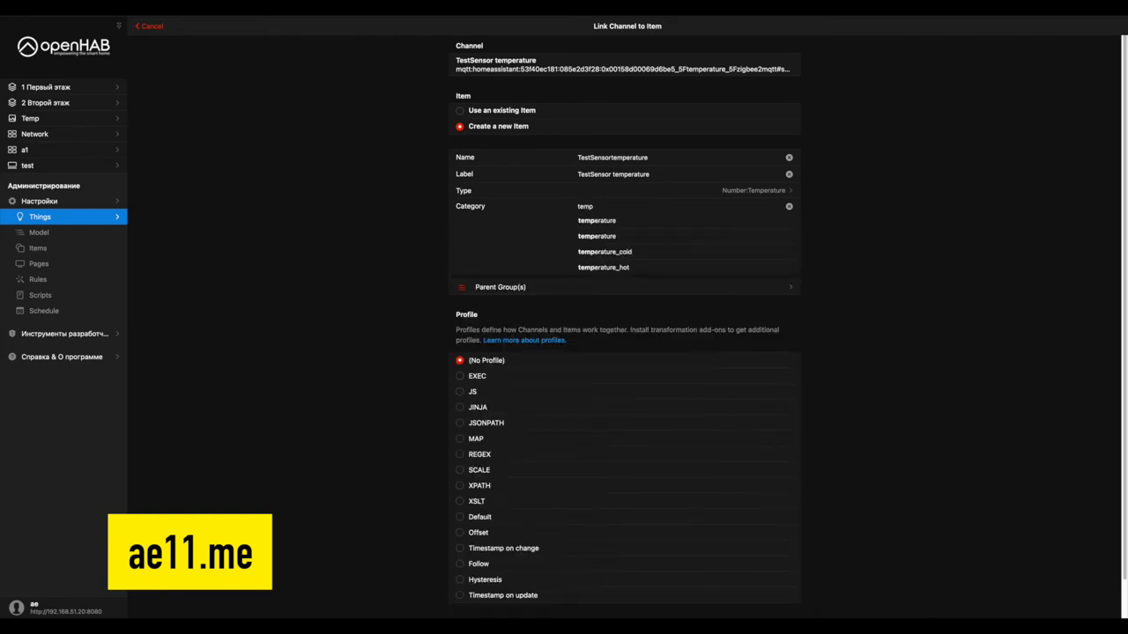
{"action": "left_click", "coordinate": [596, 221]}
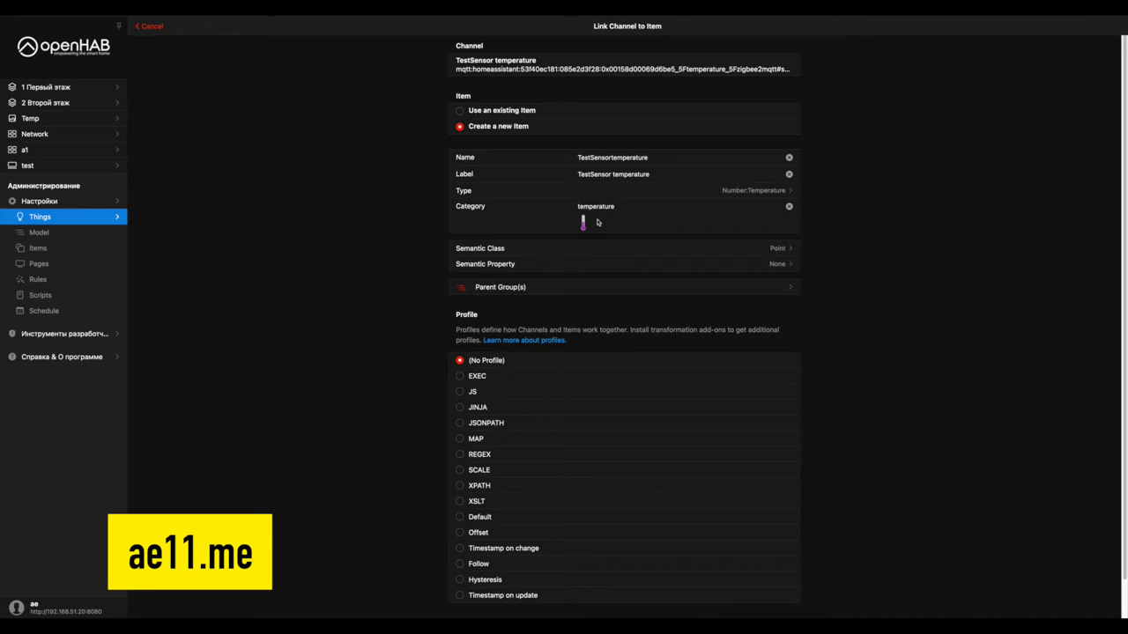
- Set the new temperature item's semantic class to Measurement and its semantic property to Temperature
{"action": "left_click", "coordinate": [778, 250]}
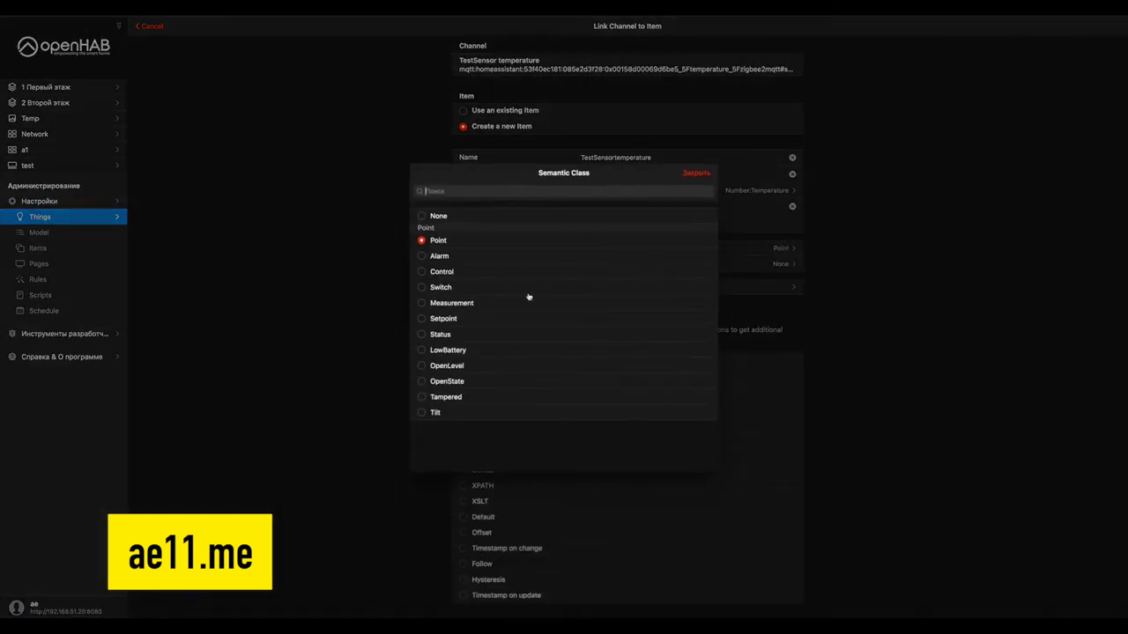
{"action": "left_click", "coordinate": [422, 304]}
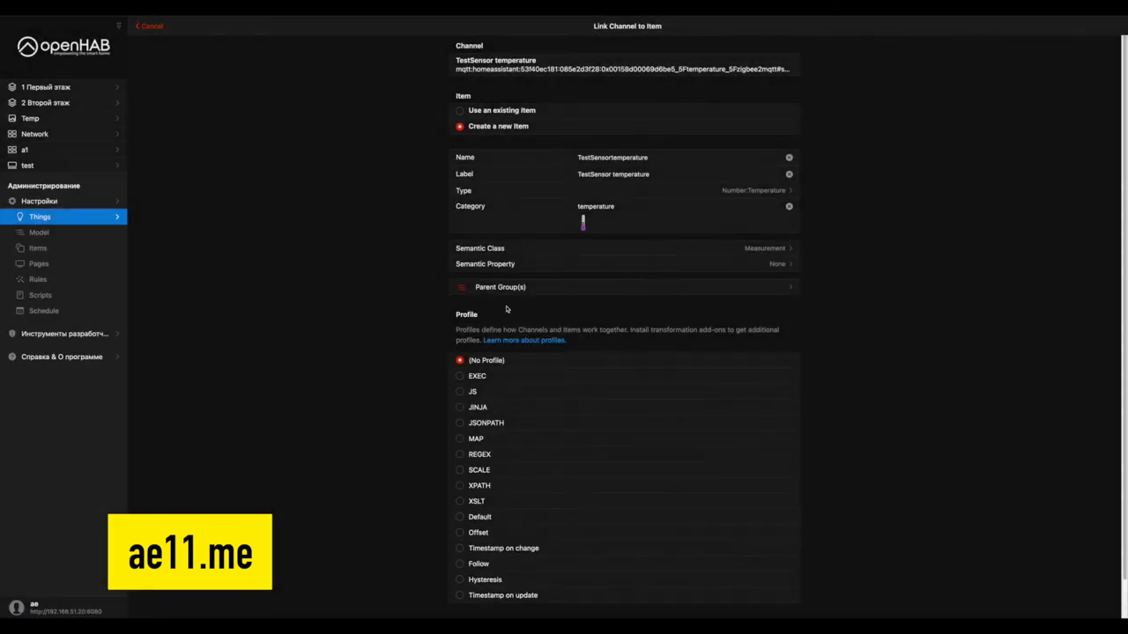
{"action": "left_click", "coordinate": [780, 264]}
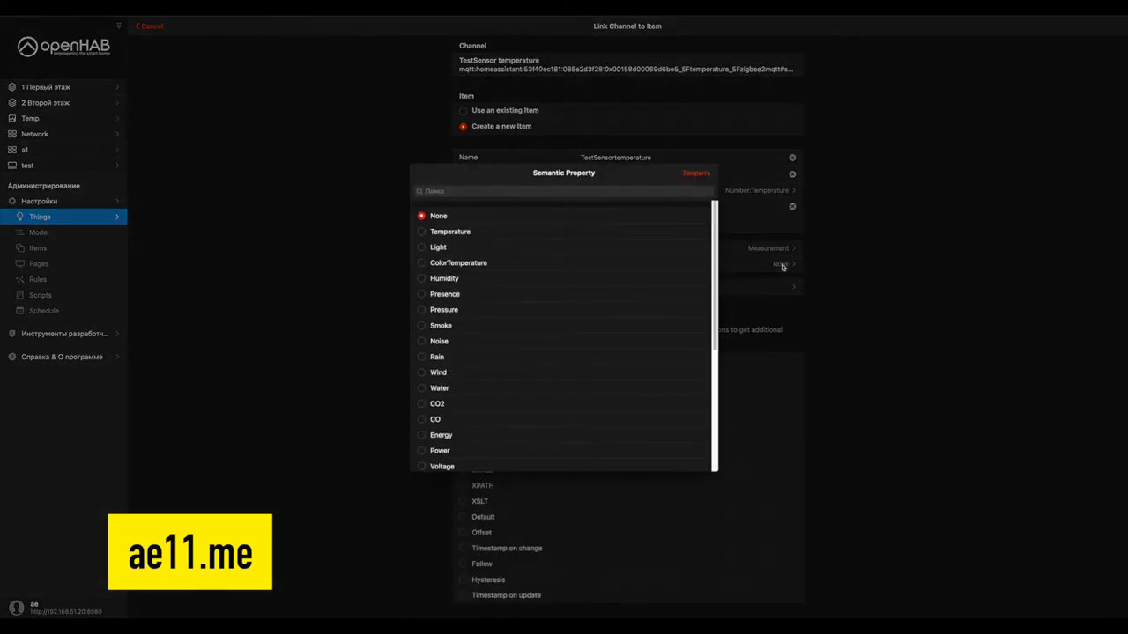
{"action": "left_click", "coordinate": [423, 231]}
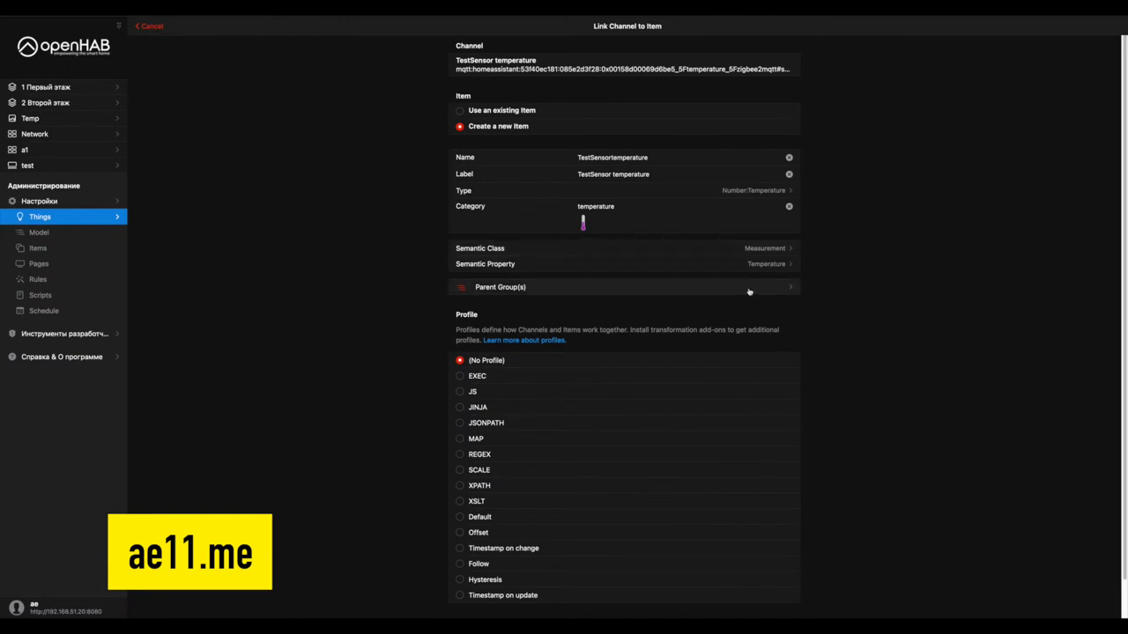
- Add the temperature item to the parent group Кабинет (Cabinet) and link it to the channel without a profile
{"action": "left_click", "coordinate": [749, 292]}
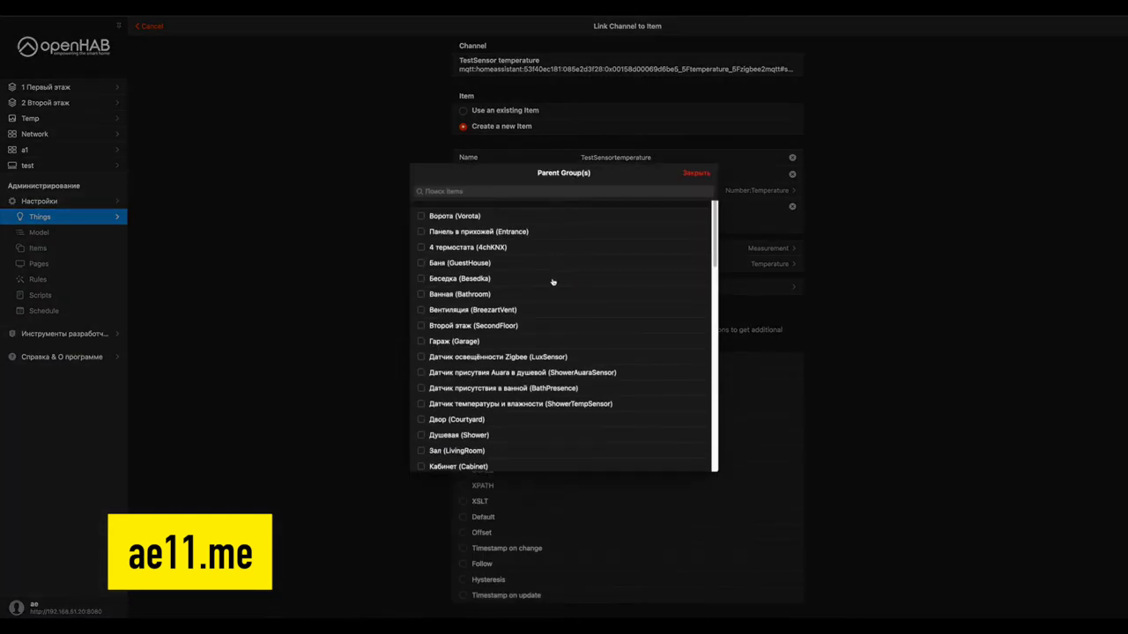
{"action": "scroll", "coordinate": [563, 288], "scroll_direction": "down", "scroll_amount": 1}
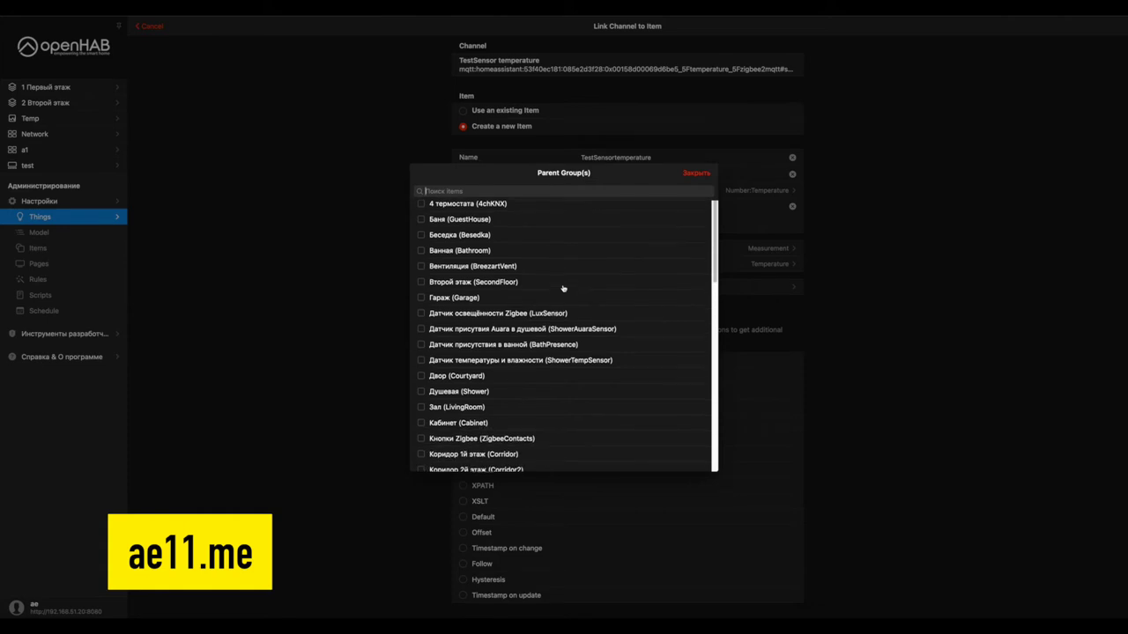
{"action": "scroll", "coordinate": [563, 288], "scroll_direction": "down", "scroll_amount": 7}
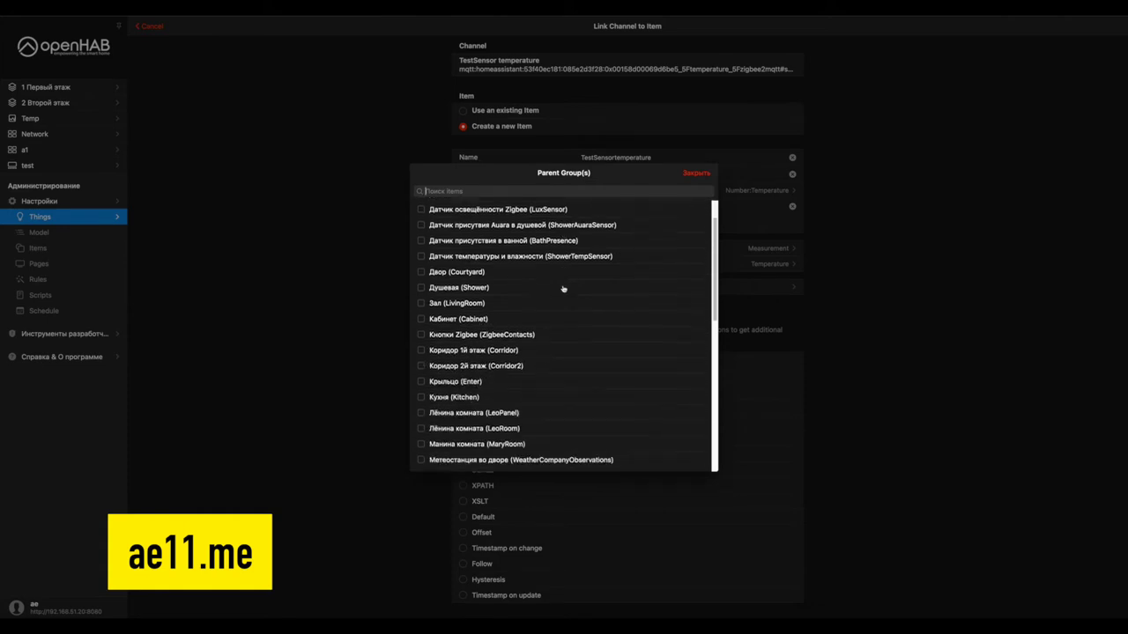
{"action": "scroll", "coordinate": [563, 288], "scroll_direction": "down", "scroll_amount": 5}
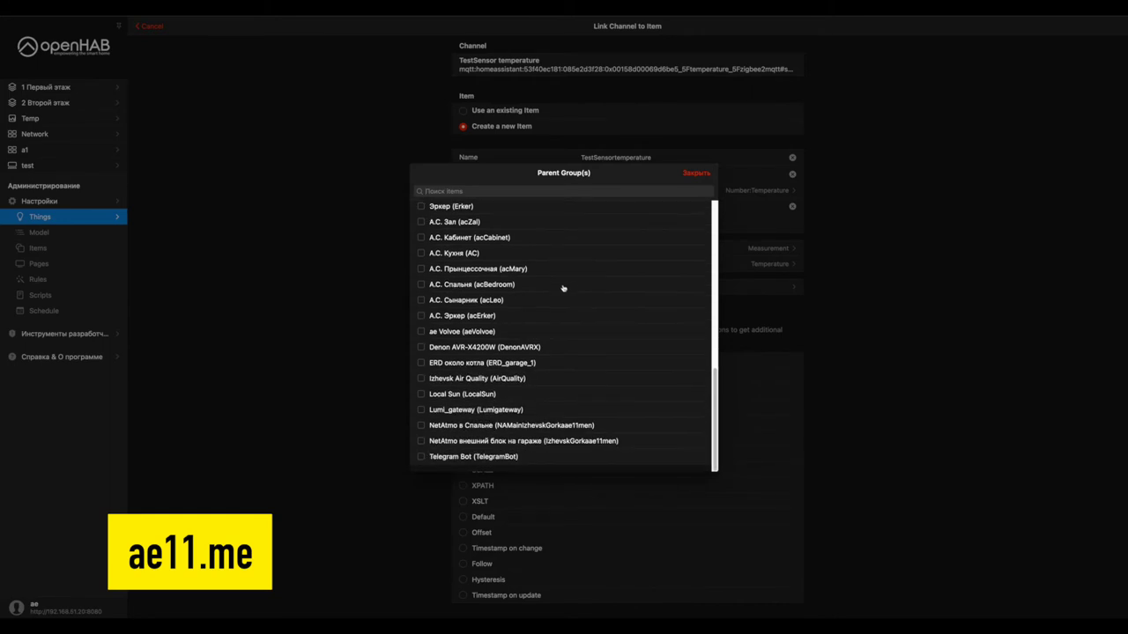
{"action": "scroll", "coordinate": [562, 288], "scroll_direction": "up", "scroll_amount": 15}
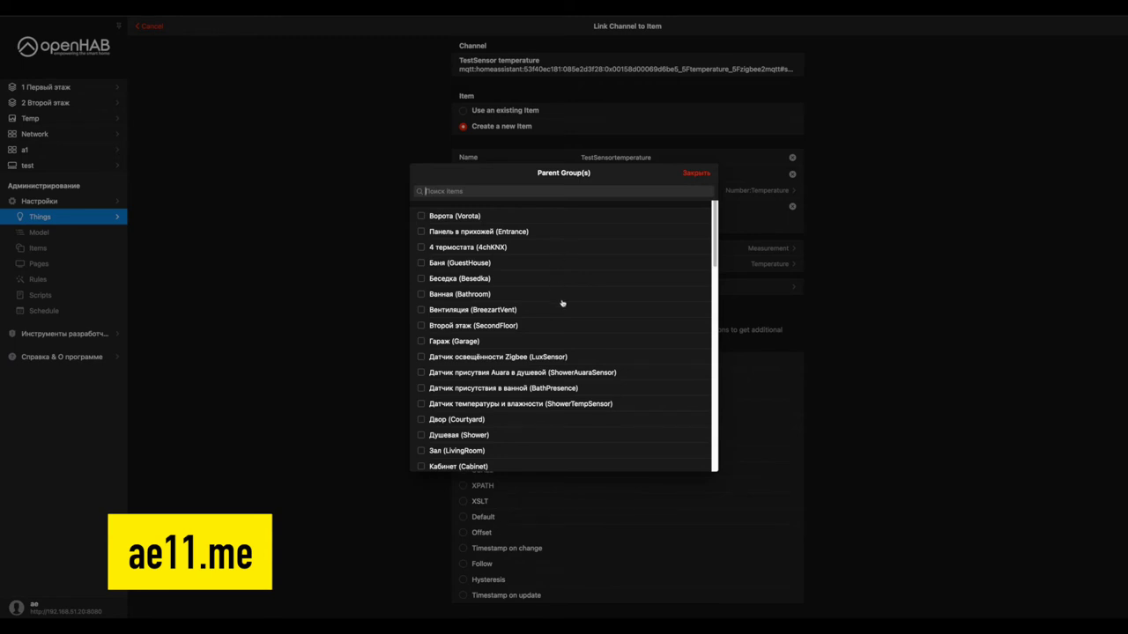
{"action": "scroll", "coordinate": [562, 303], "scroll_direction": "down", "scroll_amount": 2}
{"action": "scroll", "coordinate": [560, 335], "scroll_direction": "down", "scroll_amount": 1}
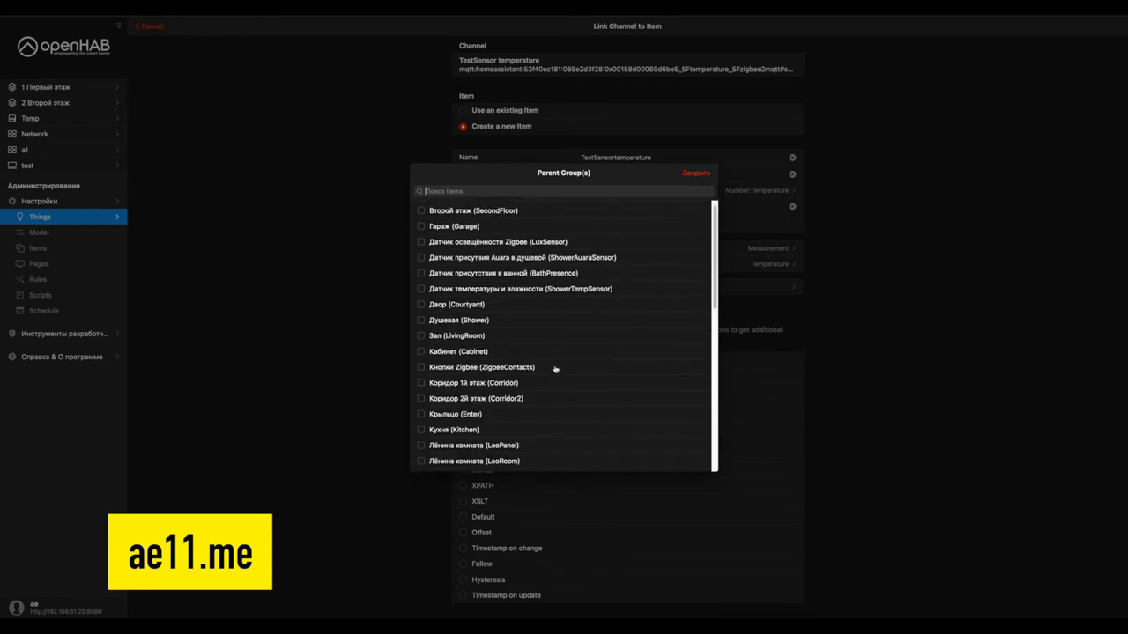
{"action": "left_click", "coordinate": [421, 352]}
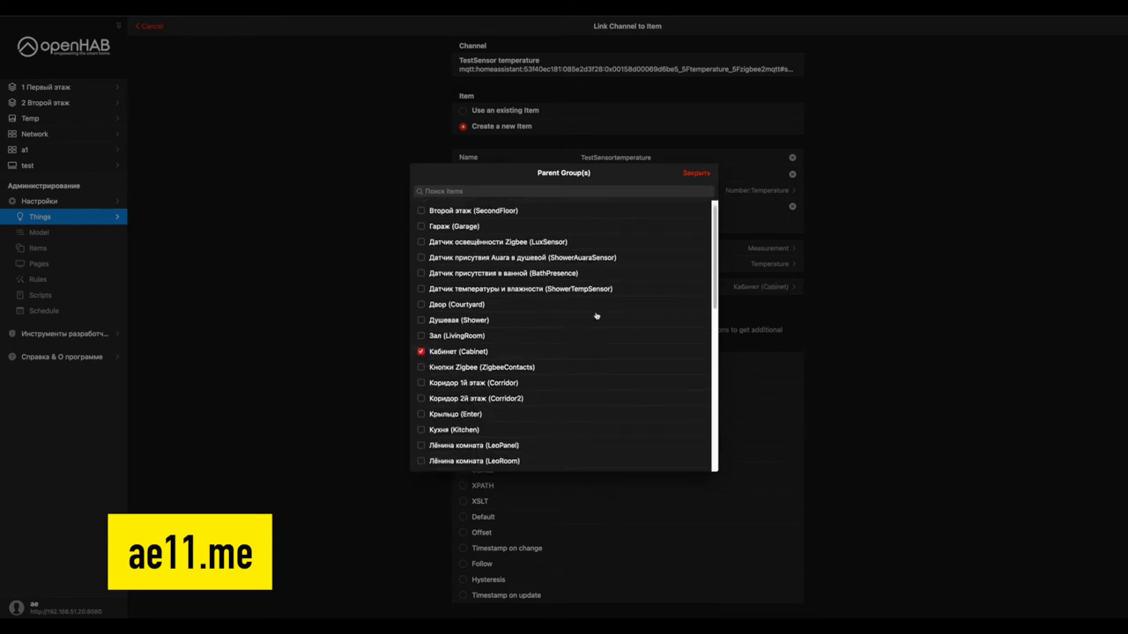
{"action": "left_click", "coordinate": [691, 174]}
{"action": "scroll", "coordinate": [600, 352], "scroll_direction": "down", "scroll_amount": 1}
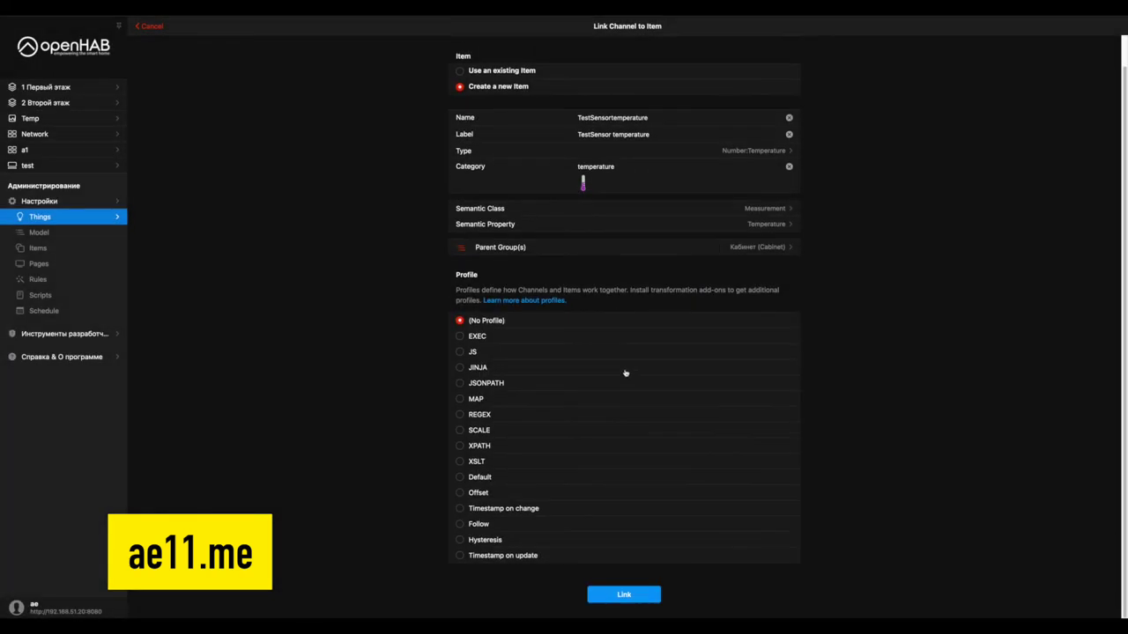
{"action": "left_click", "coordinate": [636, 594]}
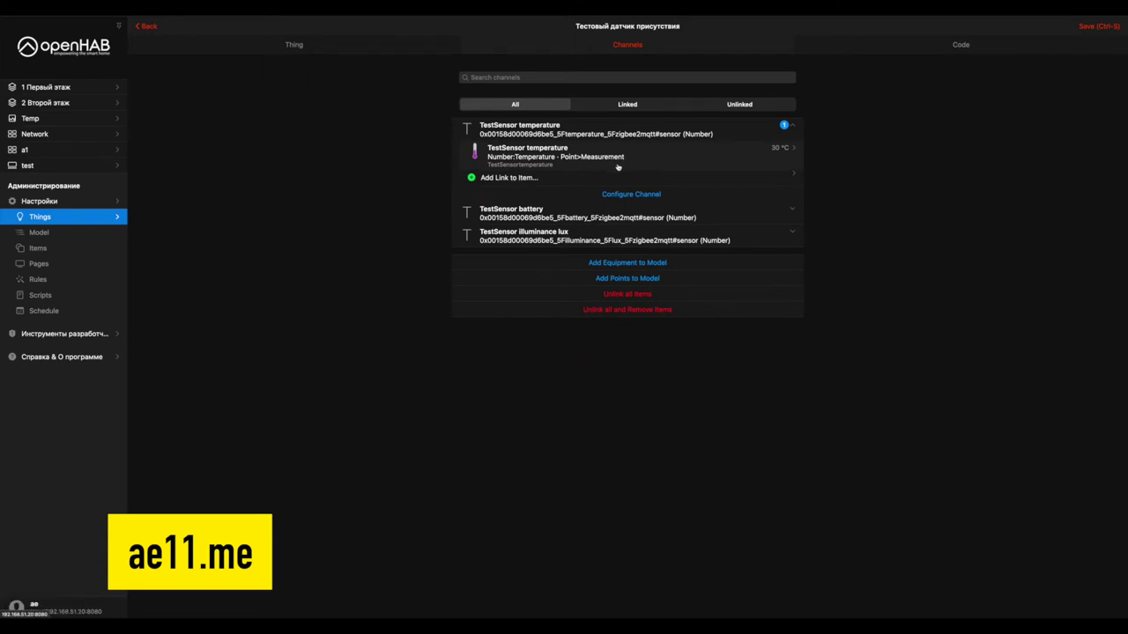
- Switch to MQTT Explorer and examine the payload values of the TestSensor topic under zigbee2mqtt
{"action": "key", "text": "ctrl+Left"}
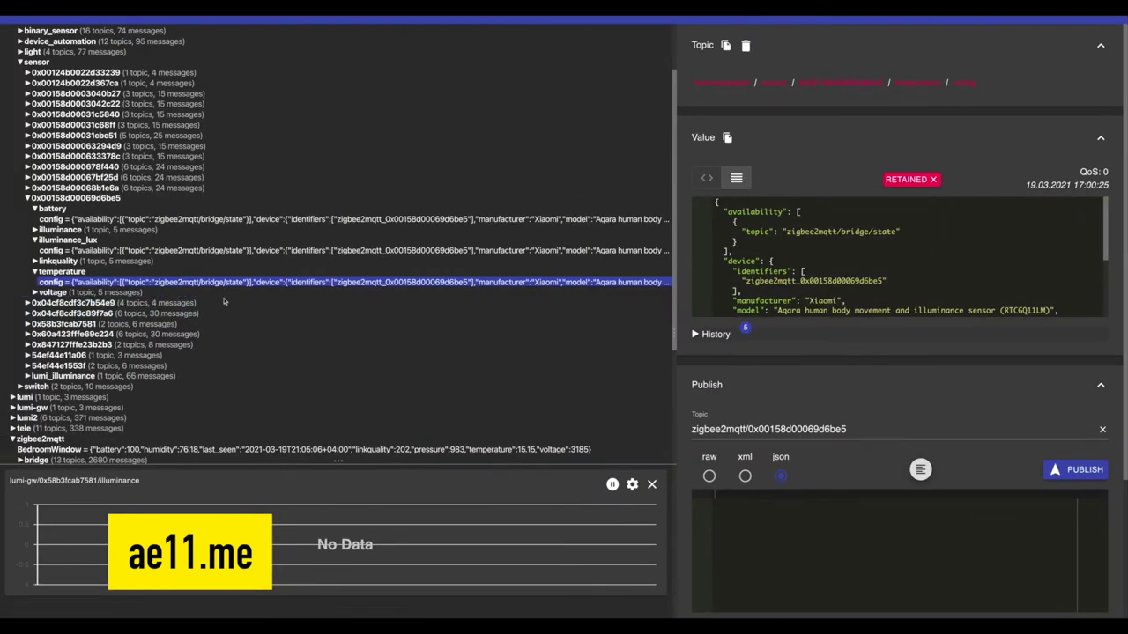
{"action": "key", "text": "Down"}
{"action": "key", "text": "Down"}
{"action": "key", "text": "Down"}
{"action": "key", "text": "Down"}
{"action": "key", "text": "Down"}
{"action": "key", "text": "Down"}
{"action": "key", "text": "Down"}
{"action": "key", "text": "Down"}
{"action": "key", "text": "Down"}
{"action": "key", "text": "Down"}
{"action": "key", "text": "Down"}
{"action": "key", "text": "Down"}
{"action": "key", "text": "Down"}
{"action": "key", "text": "Down"}
{"action": "key", "text": "Down"}
{"action": "key", "text": "Down"}
{"action": "key", "text": "Down"}
{"action": "key", "text": "Down"}
{"action": "key", "text": "Down"}
{"action": "key", "text": "Down"}
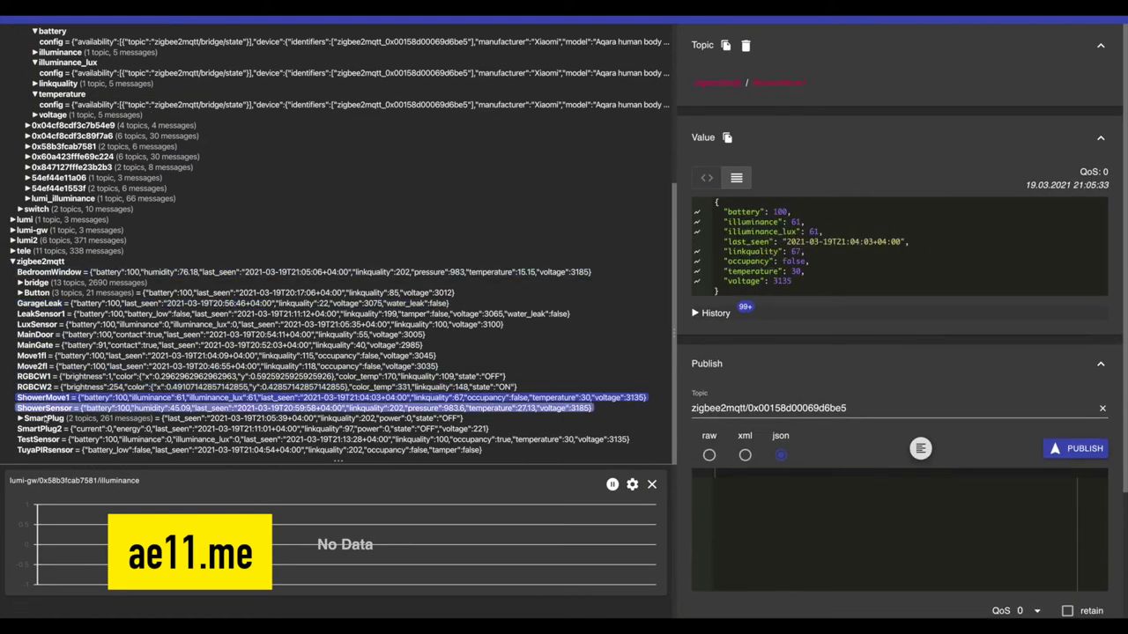
{"action": "key", "text": "Down"}
{"action": "key", "text": "Down"}
{"action": "key", "text": "Down"}
{"action": "key", "text": "Down"}
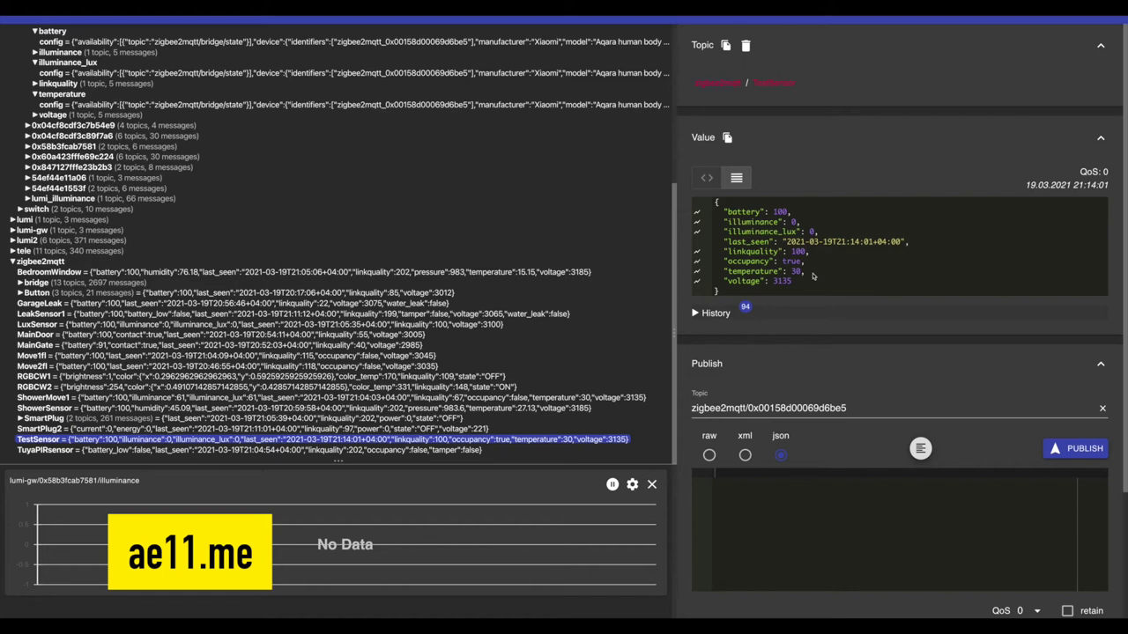
{"action": "scroll", "coordinate": [811, 279], "scroll_direction": "down", "scroll_amount": 1}
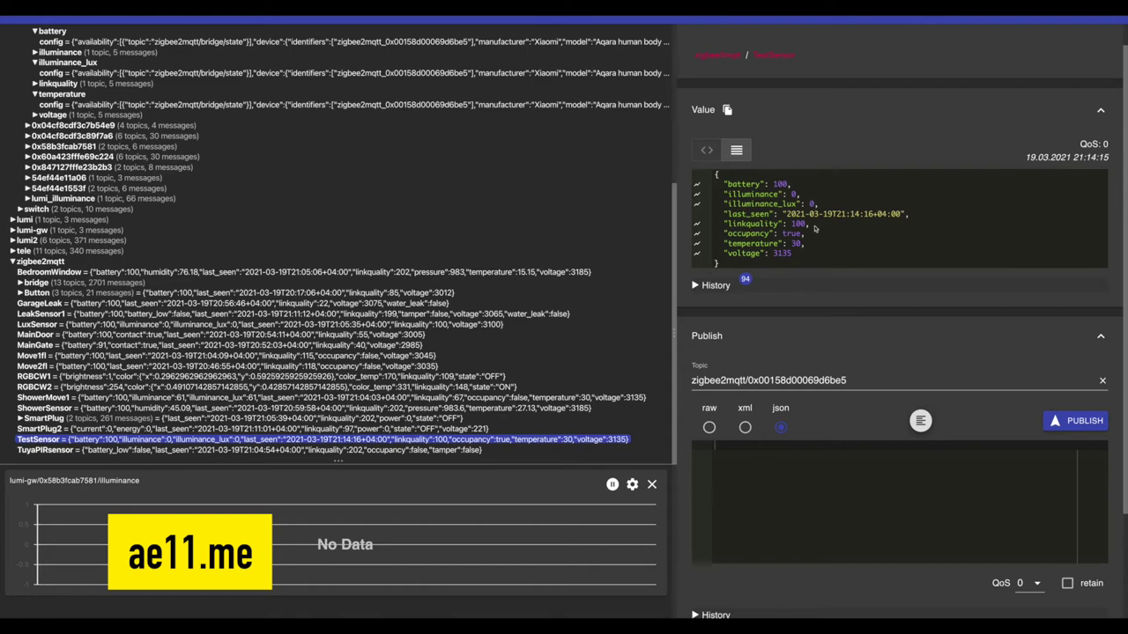
- Switch back to openHAB and start linking the TestSensor battery channel to a new item
{"action": "key", "text": "ctrl+Right"}
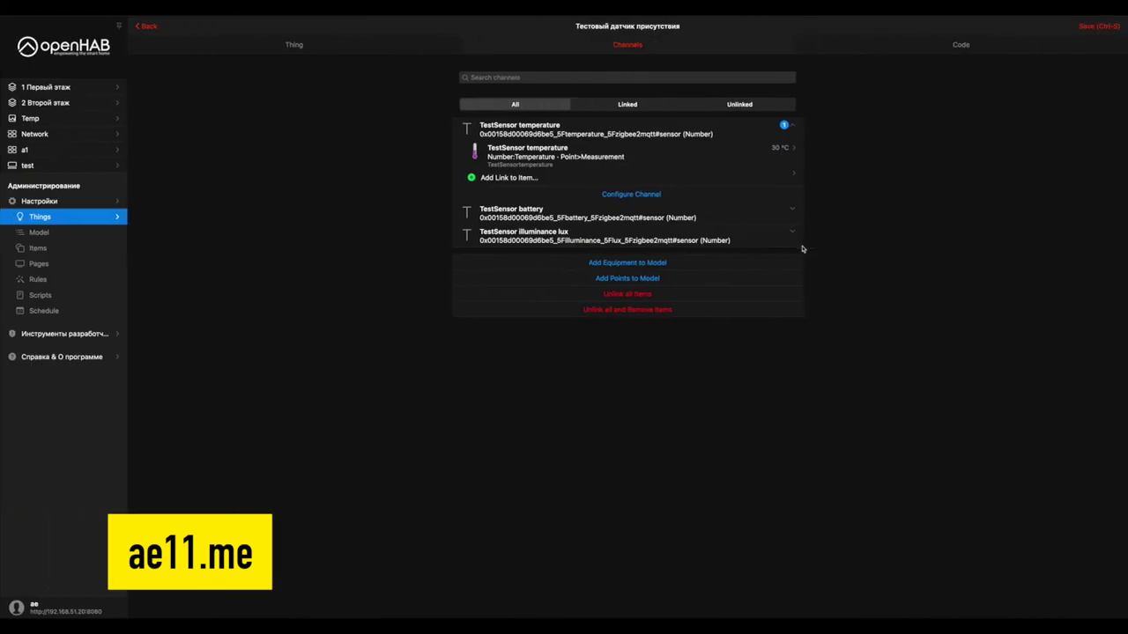
{"action": "left_click", "coordinate": [607, 221]}
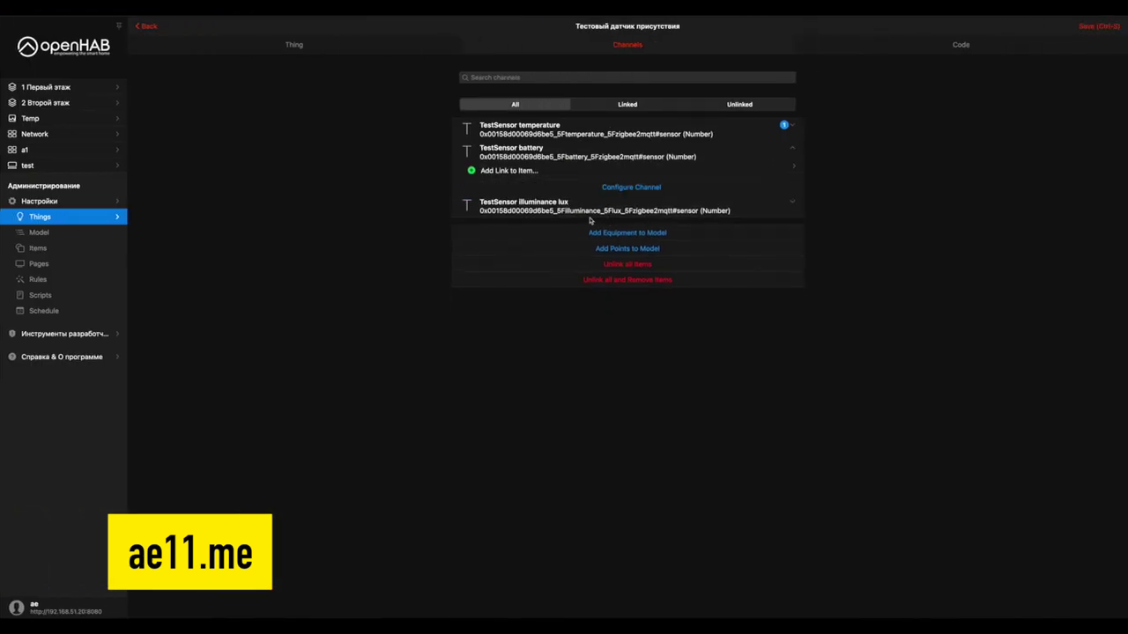
{"action": "left_click", "coordinate": [497, 177]}
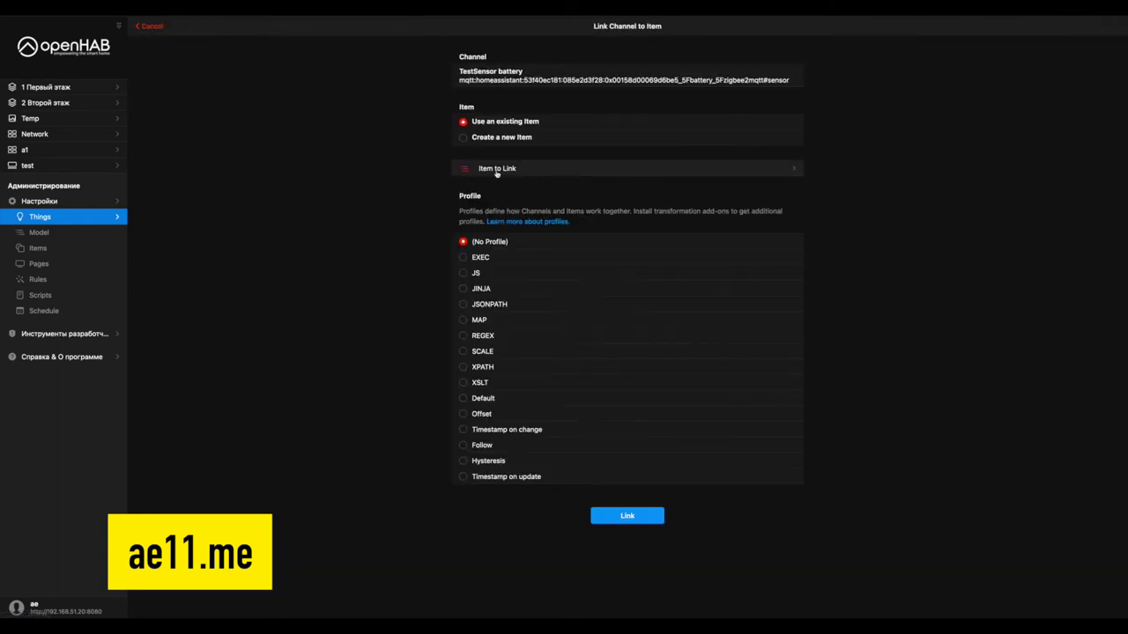
{"action": "left_click", "coordinate": [479, 141]}
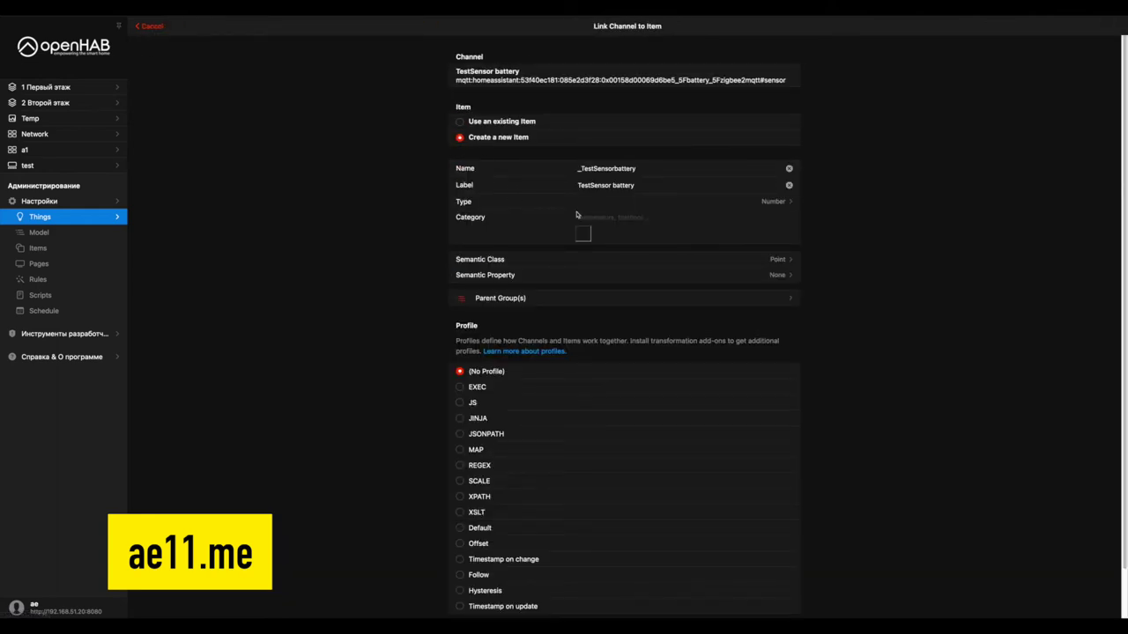
- Remove the leading underscore from the item name, leaving TestSensorbattery, and set its category to batterylevel
{"action": "left_click", "coordinate": [581, 167]}
{"action": "key", "text": "BackSpace"}
{"action": "left_click", "coordinate": [602, 218]}
{"action": "type", "text": "bat"}
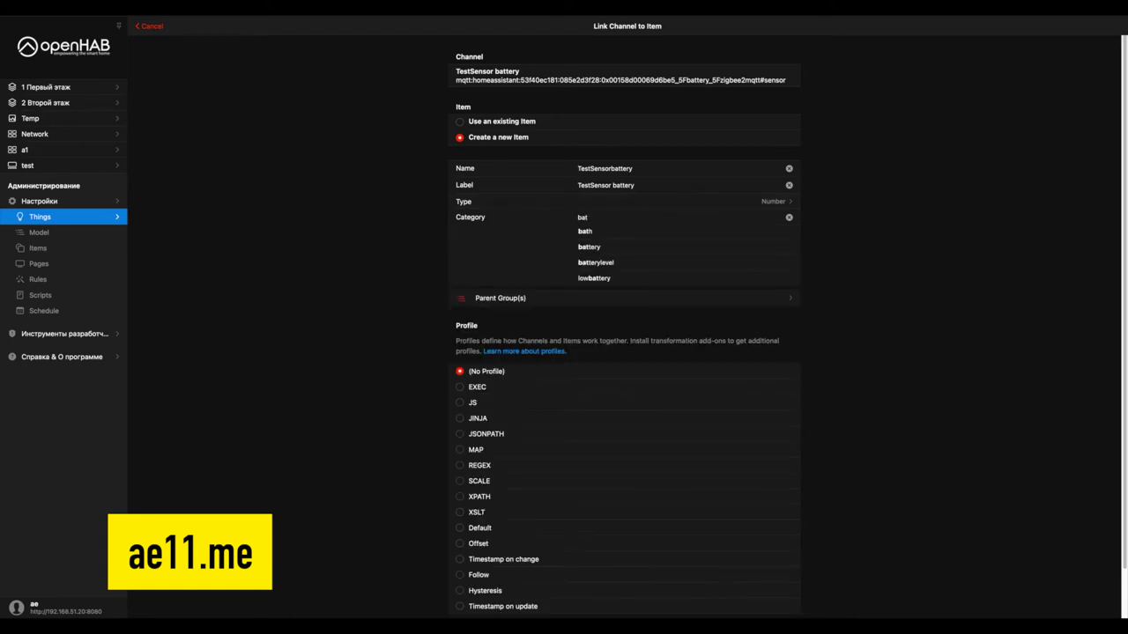
{"action": "left_click", "coordinate": [605, 263]}
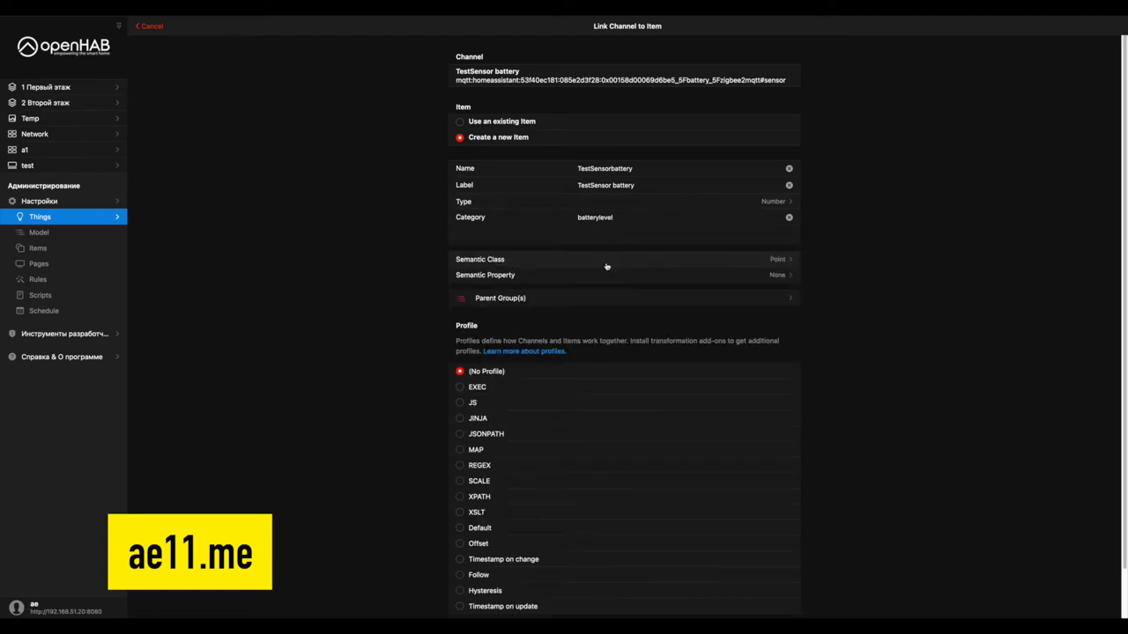
{"action": "left_click", "coordinate": [762, 263]}
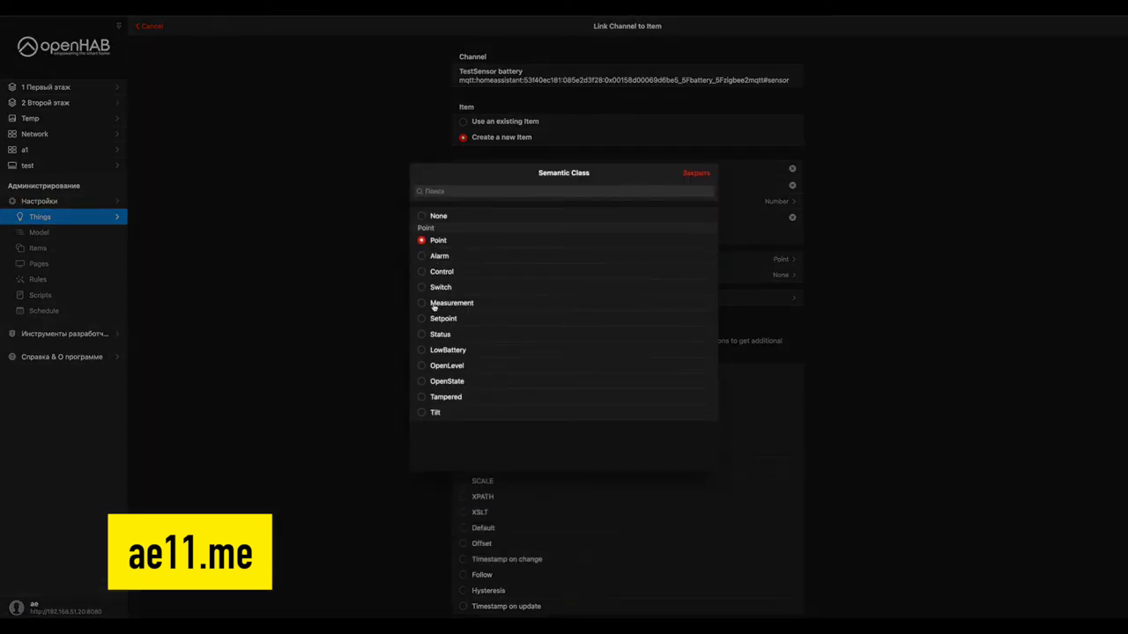
{"action": "left_click", "coordinate": [695, 174]}
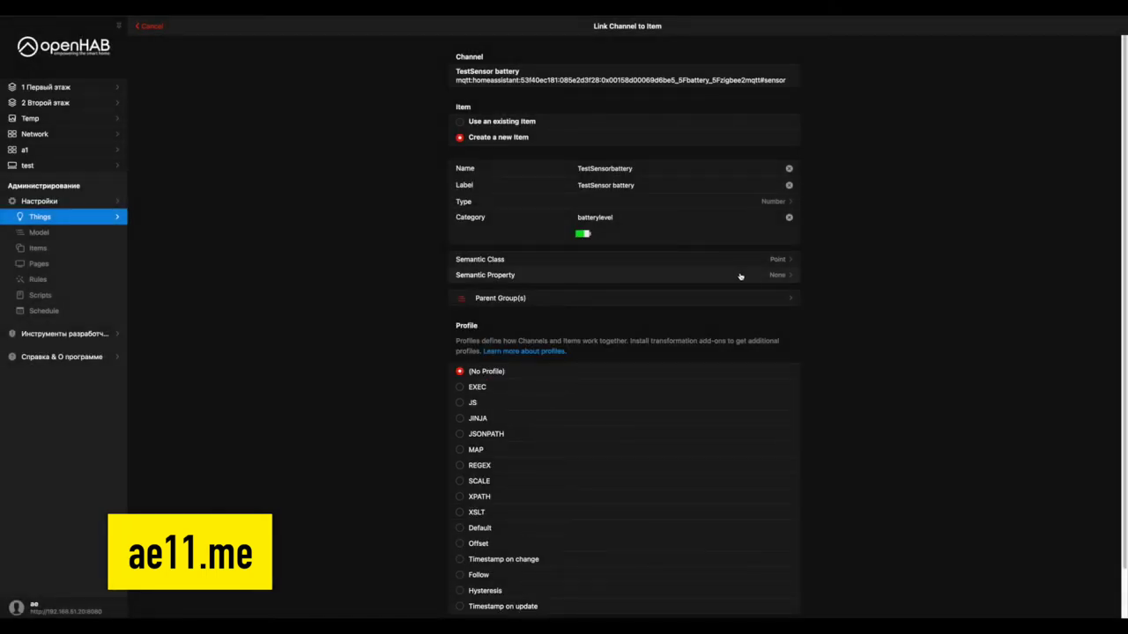
{"action": "left_click", "coordinate": [740, 275]}
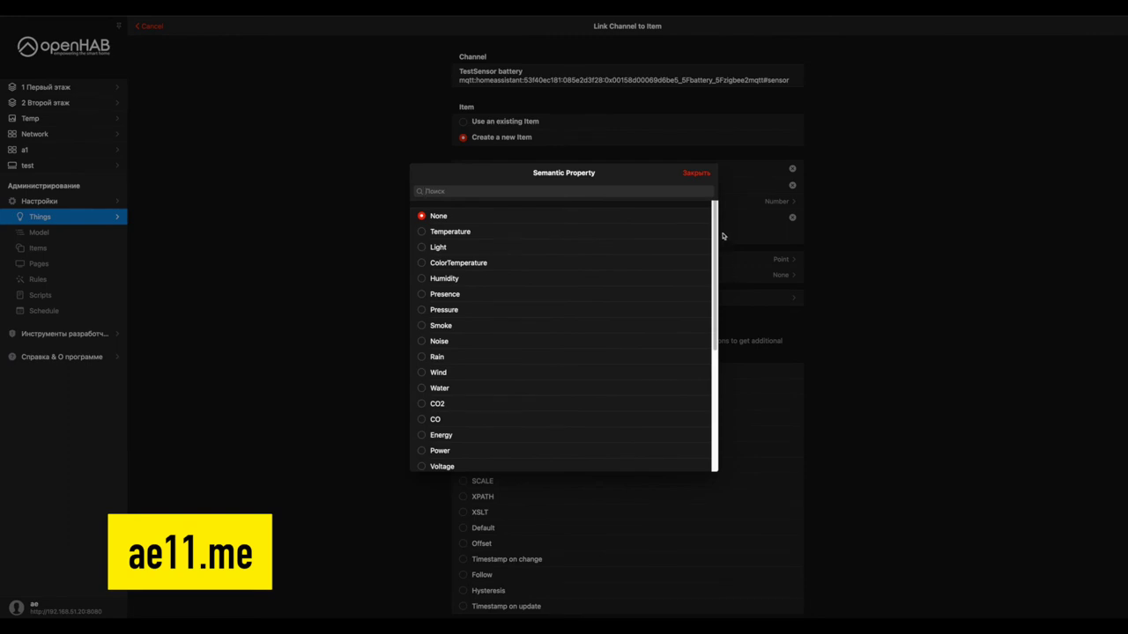
{"action": "left_click", "coordinate": [696, 174]}
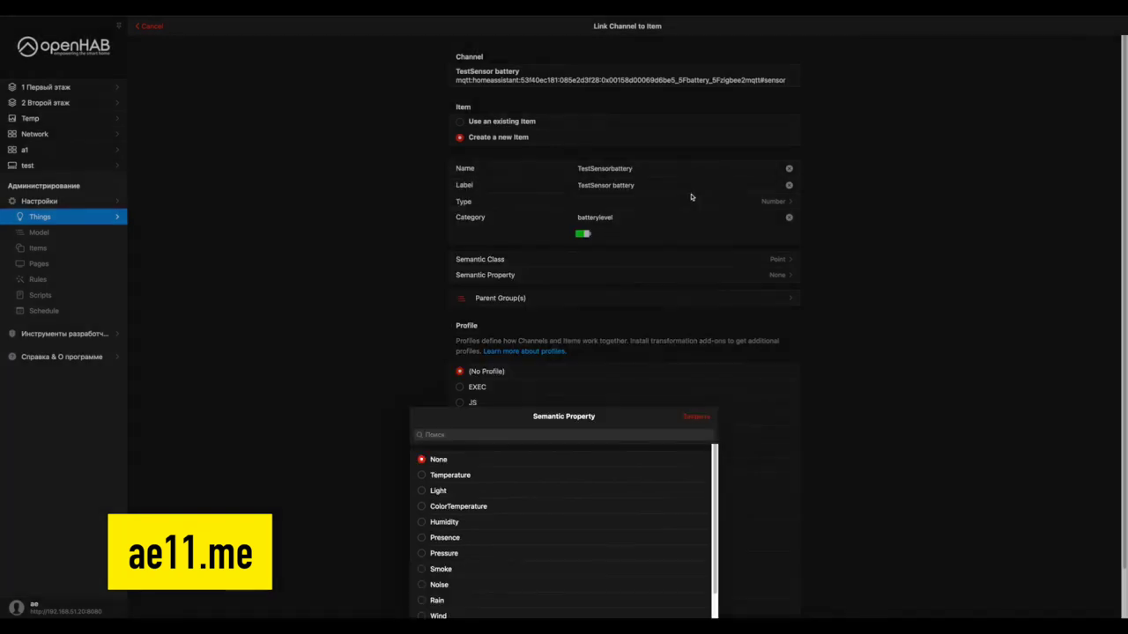
- Find the parent group Кабинет (Cabinet) with the search каб, assign the battery item to it and link the item
{"action": "left_click", "coordinate": [684, 300]}
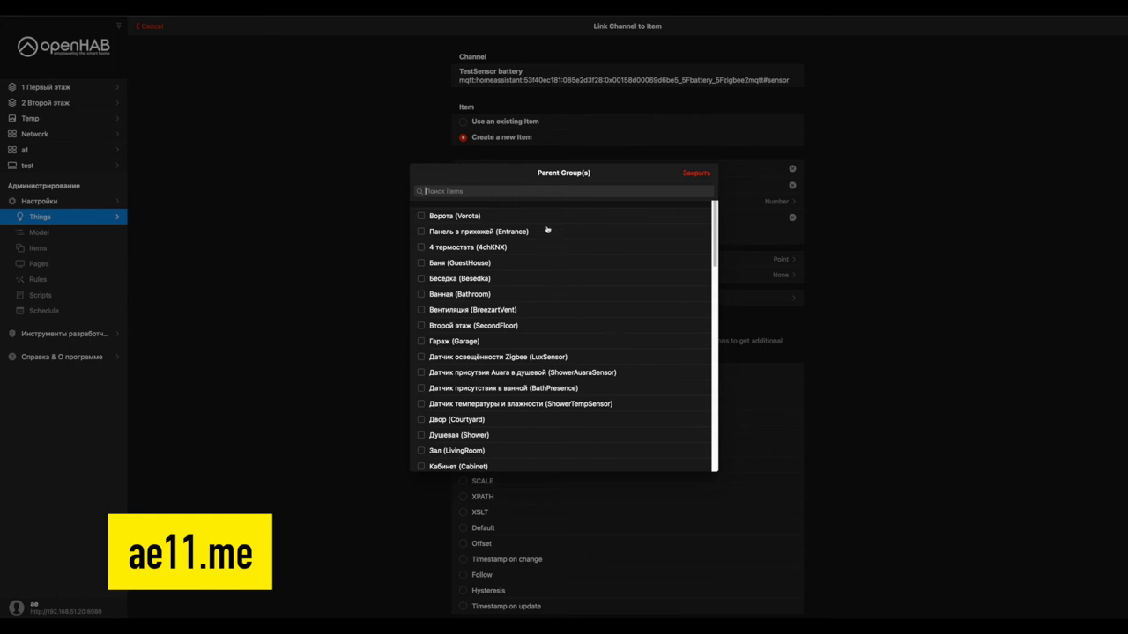
{"action": "type", "text": "rf"}
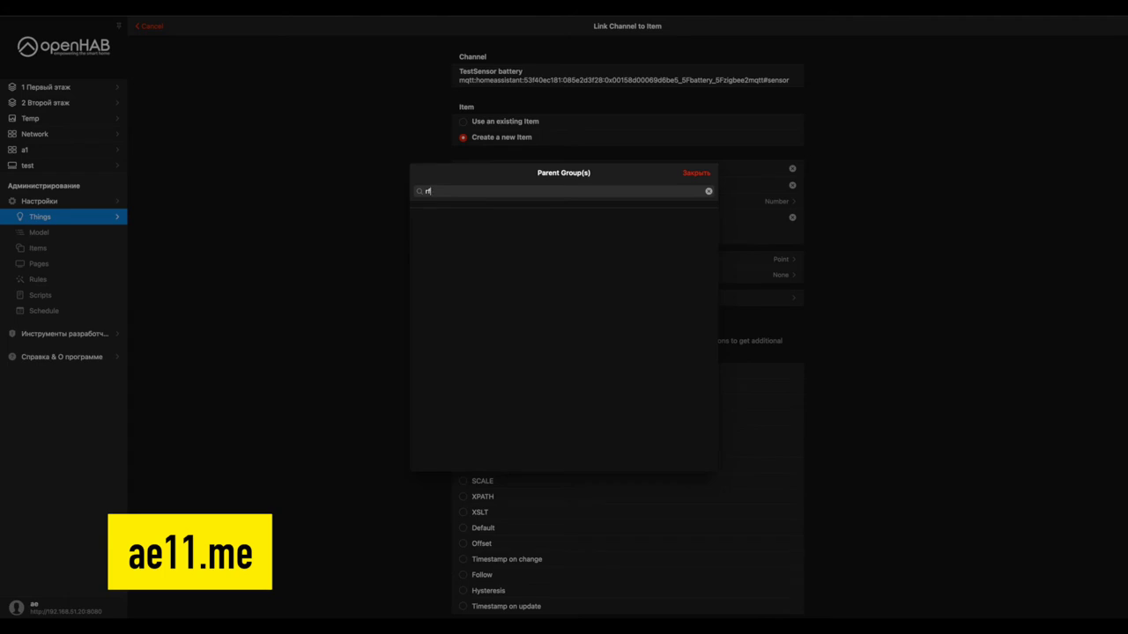
{"action": "key", "text": "BackSpace"}
{"action": "key", "text": "BackSpace"}
{"action": "type", "text": "каб"}
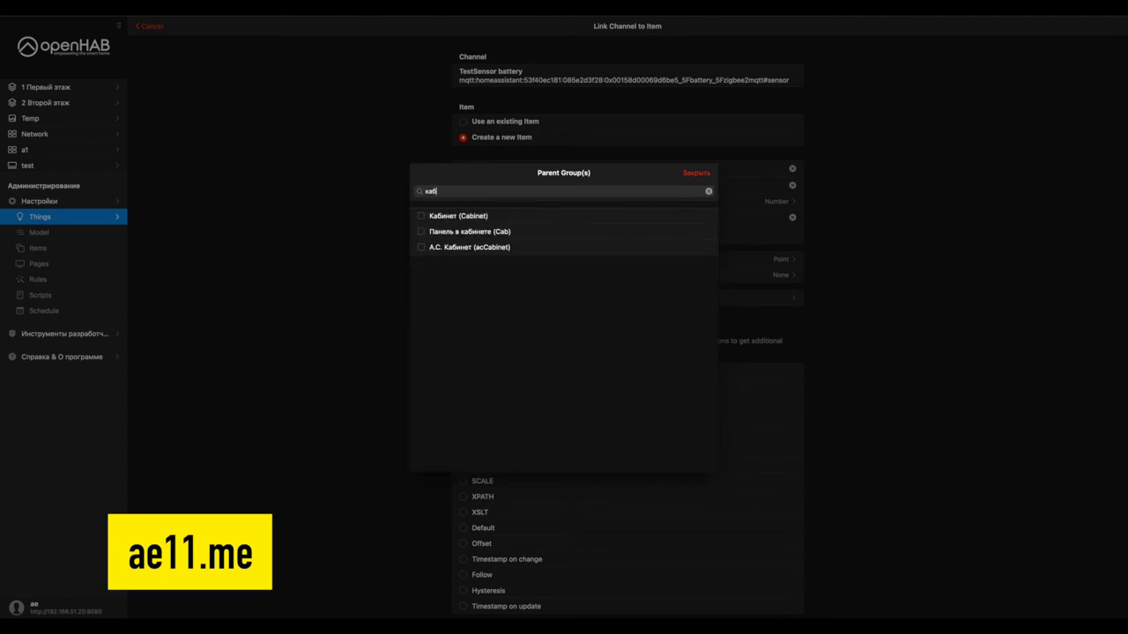
{"action": "left_click", "coordinate": [421, 216]}
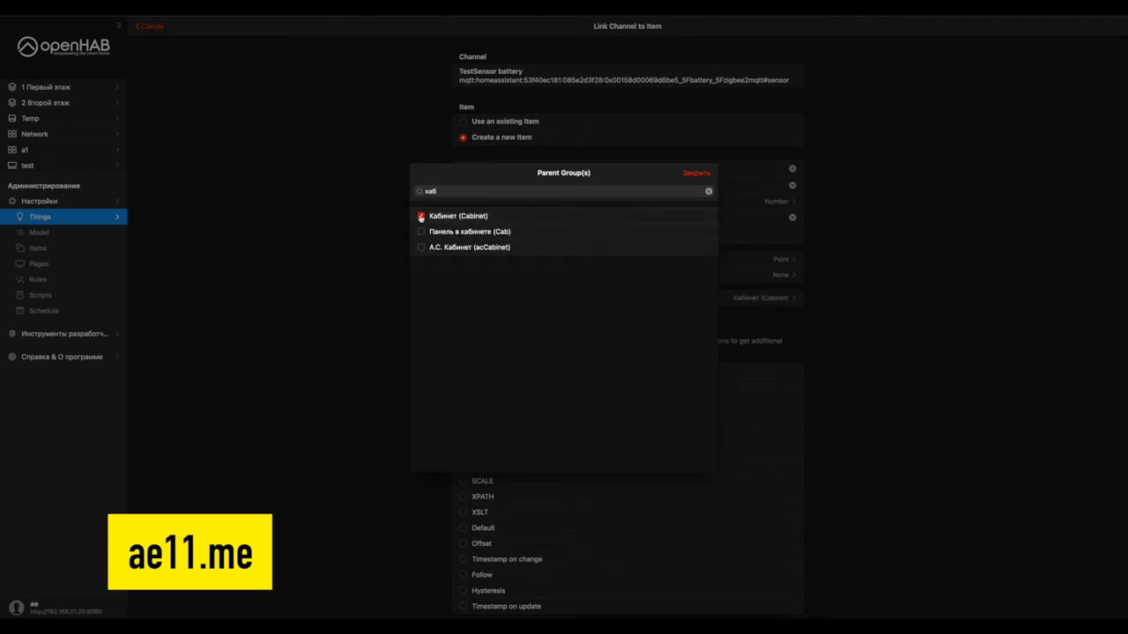
{"action": "left_click", "coordinate": [696, 174]}
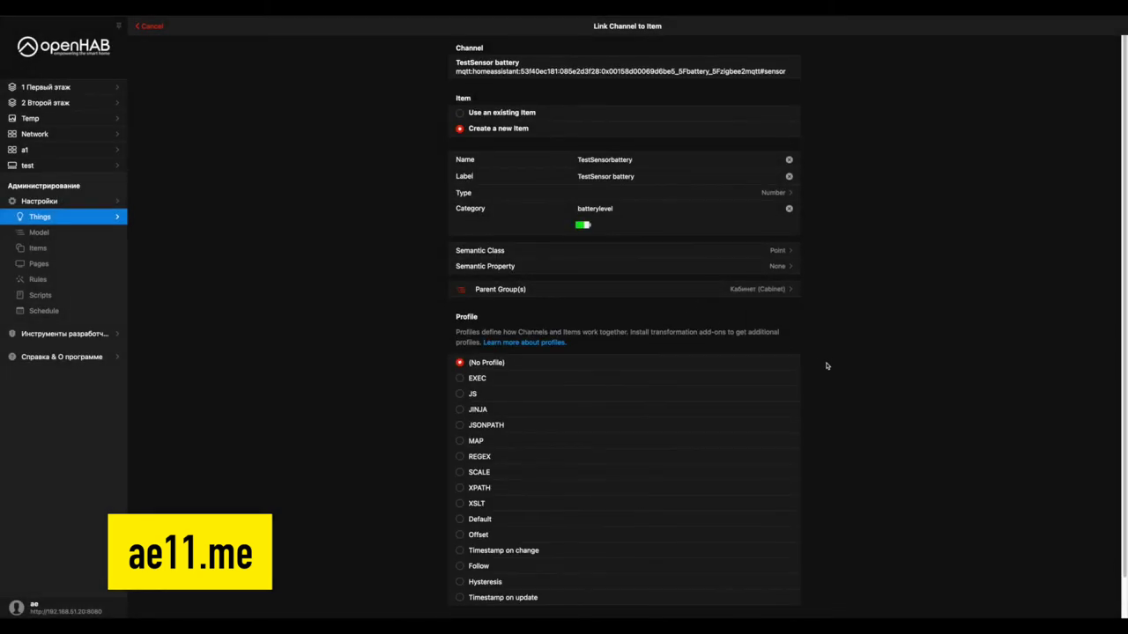
{"action": "scroll", "coordinate": [825, 365], "scroll_direction": "down", "scroll_amount": 1}
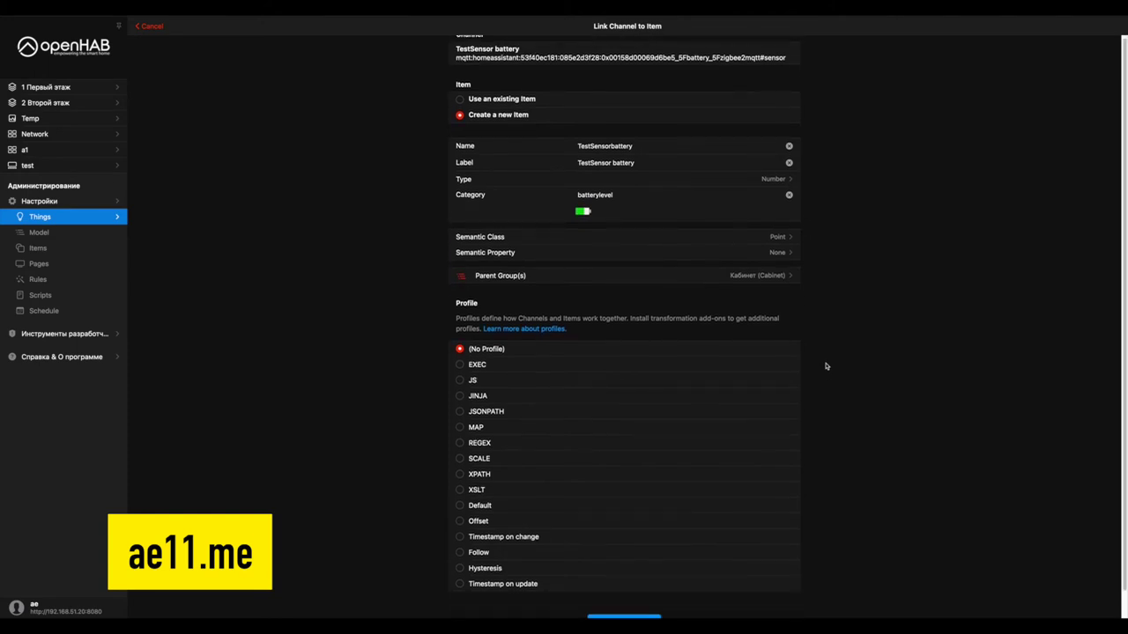
{"action": "scroll", "coordinate": [826, 366], "scroll_direction": "down", "scroll_amount": 1}
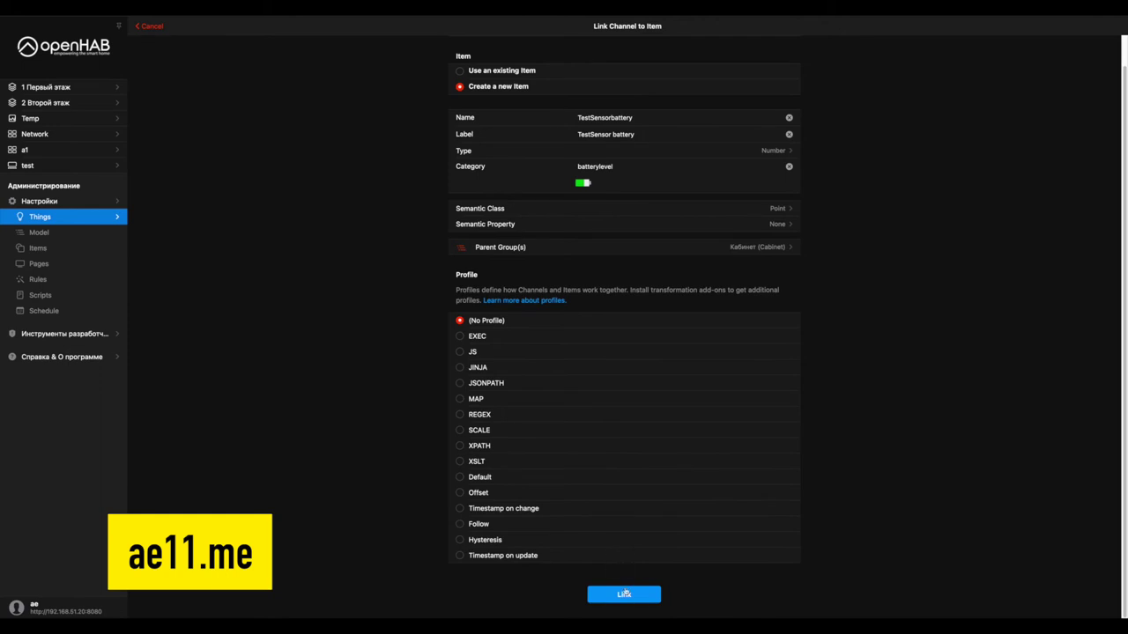
{"action": "left_click", "coordinate": [624, 595]}
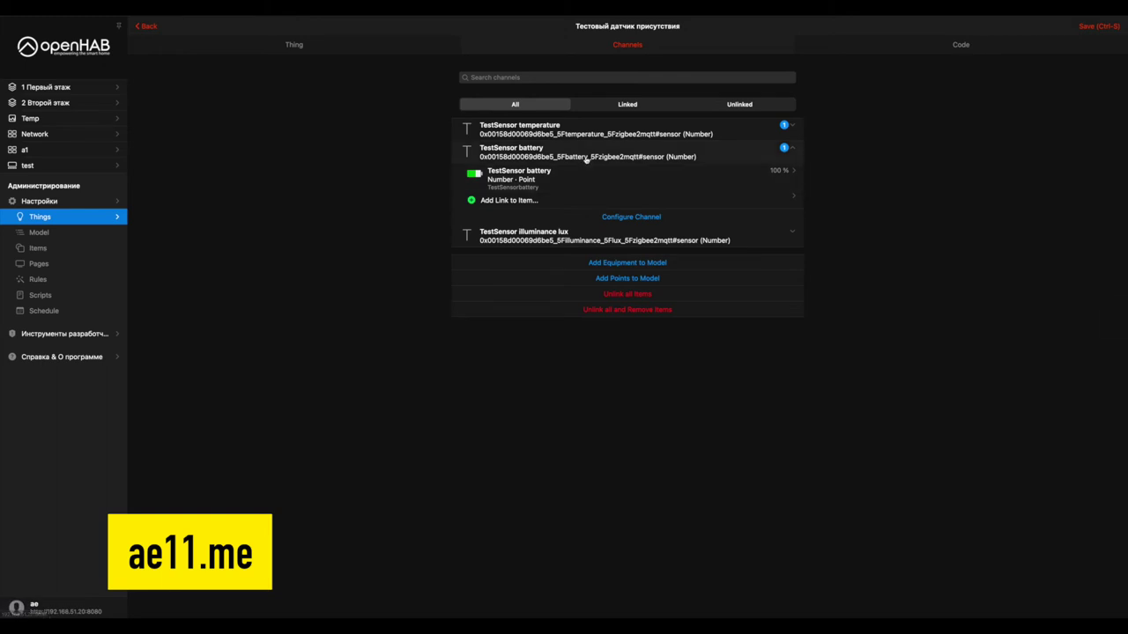
- Review the configuration of the TestSensor battery channel and close it without changes
{"action": "left_click", "coordinate": [586, 156]}
{"action": "left_click", "coordinate": [586, 156]}
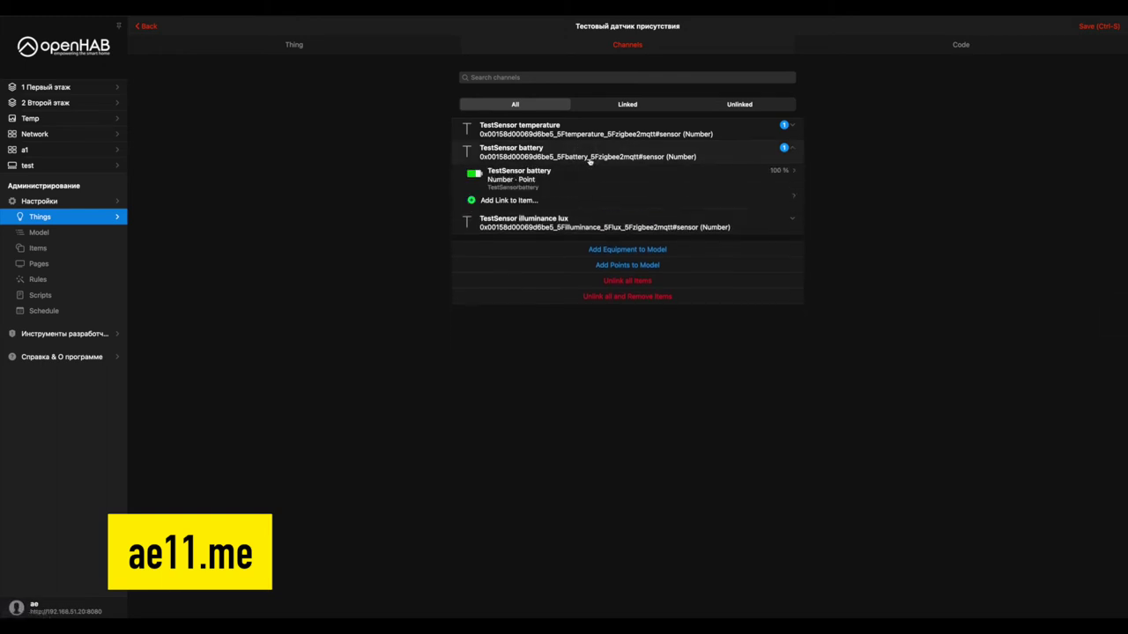
{"action": "left_click", "coordinate": [628, 217]}
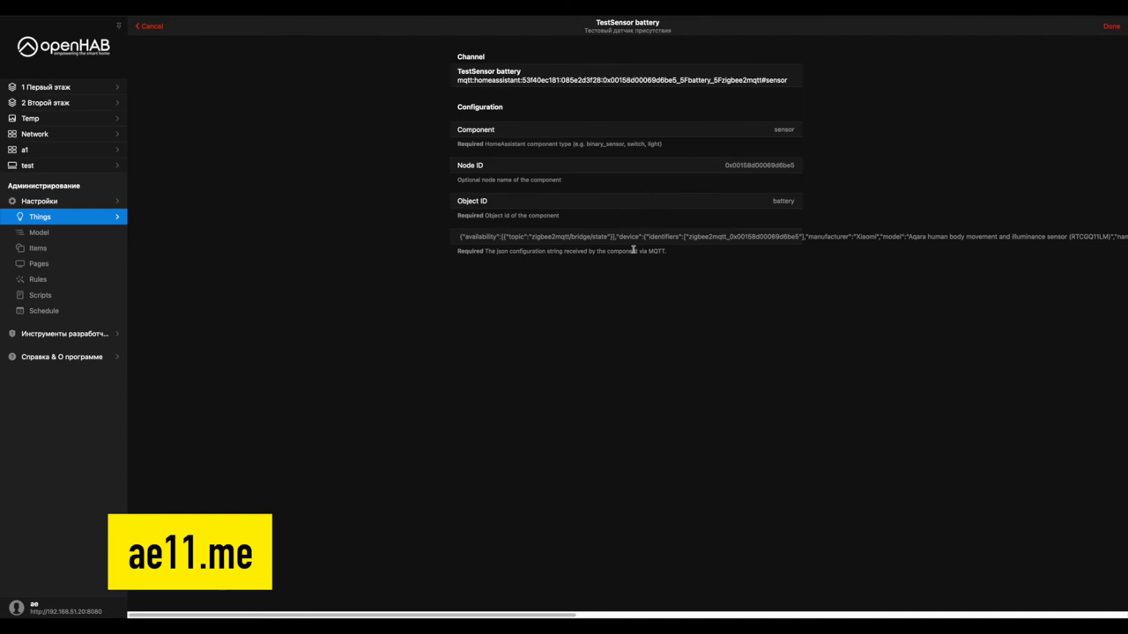
{"action": "left_click", "coordinate": [146, 26]}
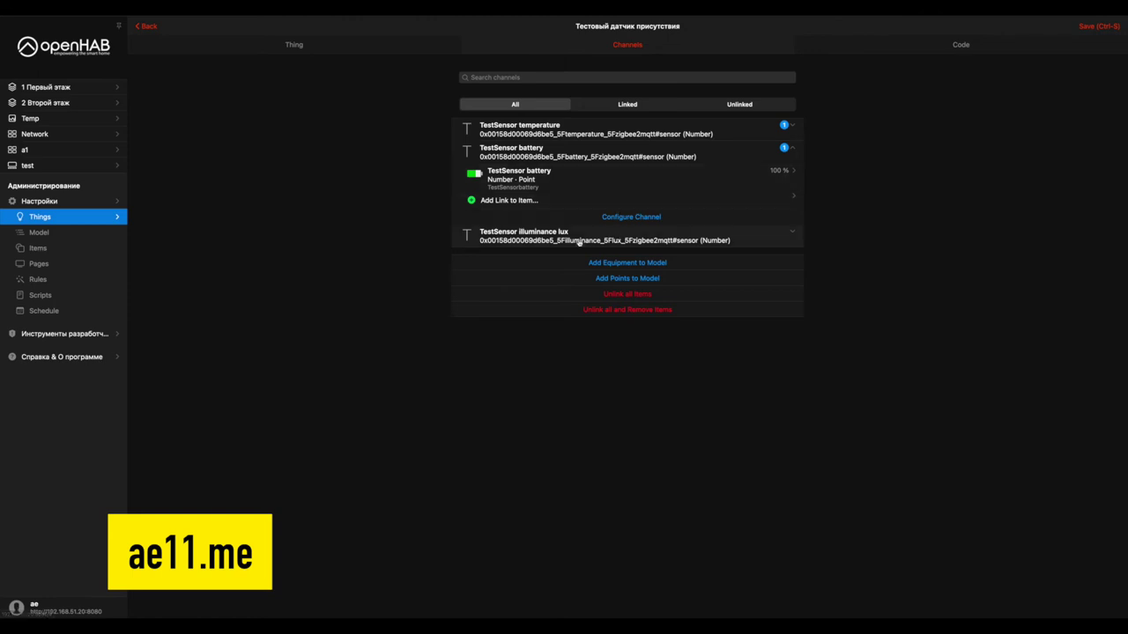
- Start linking the TestSensor illuminance lux channel to a new item and remove the leading underscore from its name, leaving TestSensorilluminancelux
{"action": "left_click", "coordinate": [544, 240]}
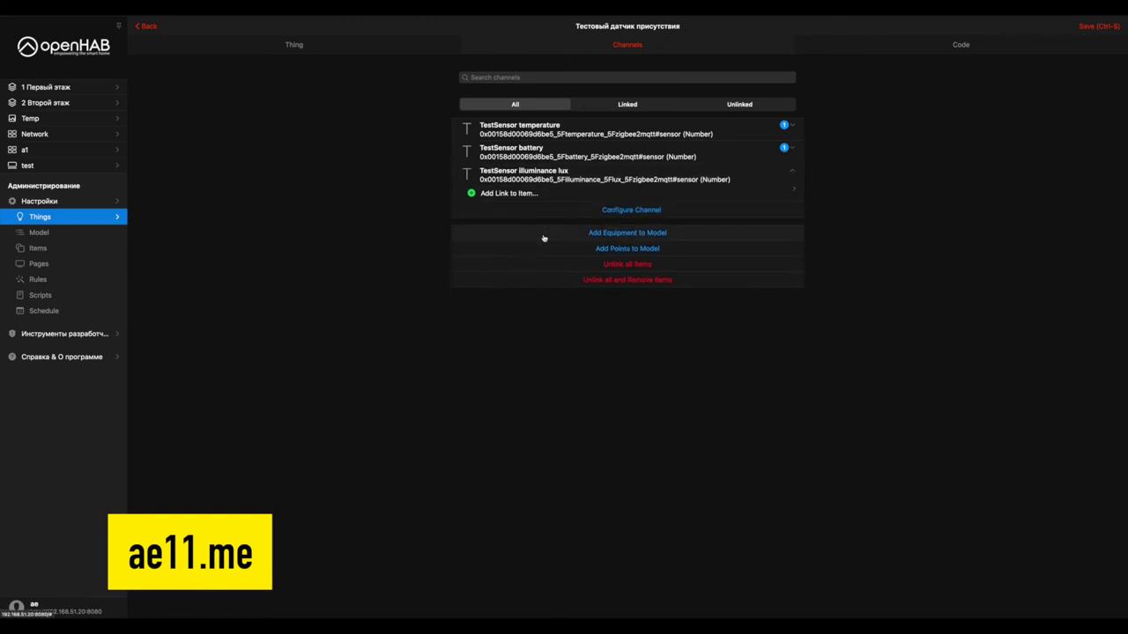
{"action": "left_click", "coordinate": [512, 194]}
{"action": "left_click", "coordinate": [459, 138]}
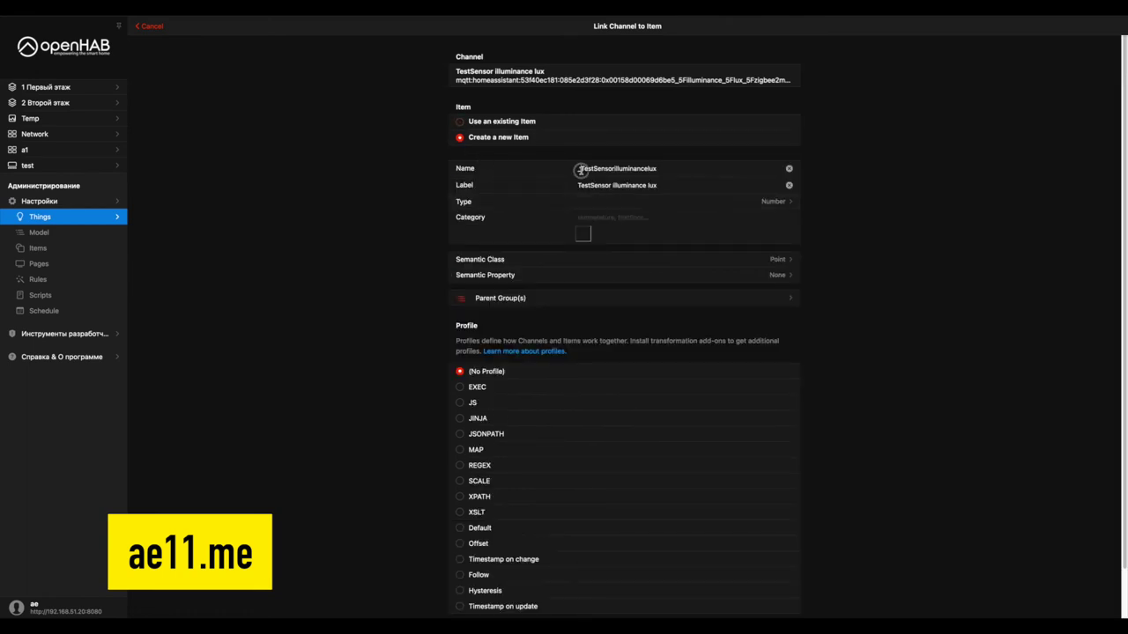
{"action": "key", "text": "Delete"}
{"action": "left_click", "coordinate": [642, 217]}
{"action": "type", "text": "sun"}
{"action": "key", "text": "BackSpace"}
{"action": "key", "text": "BackSpace"}
{"action": "key", "text": "BackSpace"}
{"action": "type", "text": "l"}
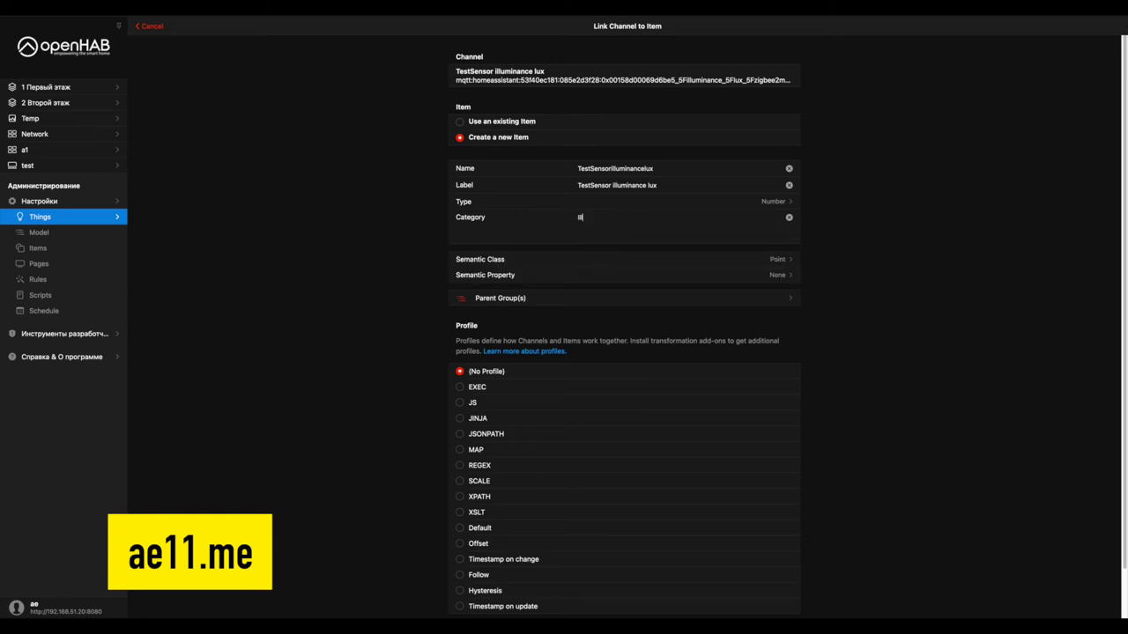
{"action": "type", "text": "l"}
{"action": "key", "text": "BackSpace"}
{"action": "key", "text": "BackSpace"}
{"action": "key", "text": "BackSpace"}
{"action": "type", "text": "дш"}
{"action": "key", "text": "BackSpace"}
{"action": "key", "text": "BackSpace"}
{"action": "type", "text": "li"}
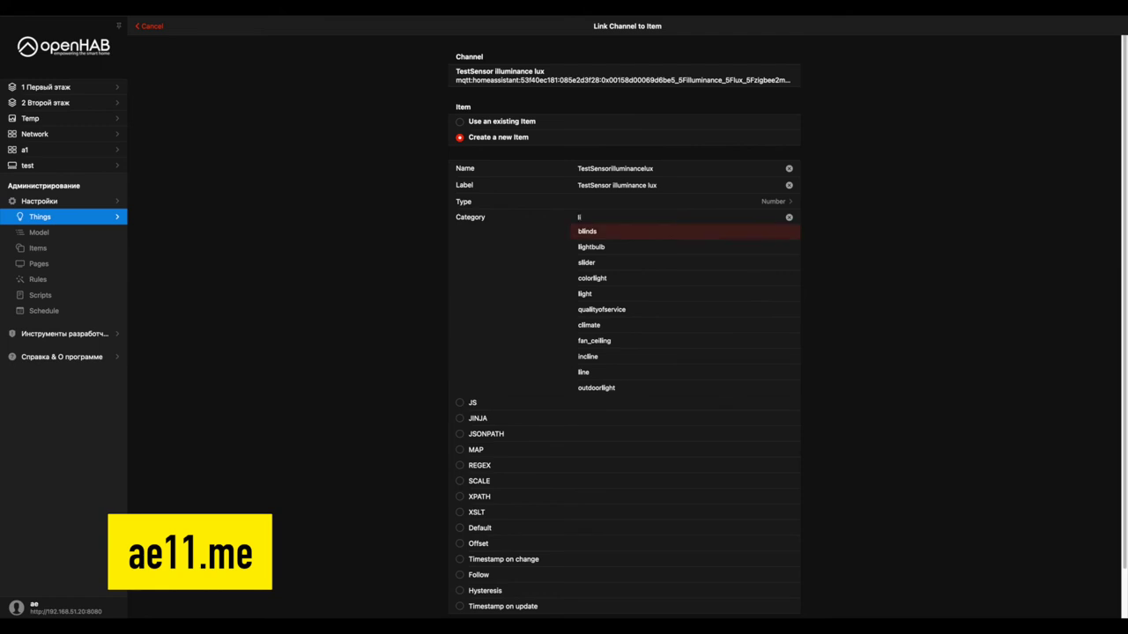
{"action": "key", "text": "Down"}
{"action": "key", "text": "Down"}
{"action": "key", "text": "Down"}
{"action": "key", "text": "Down"}
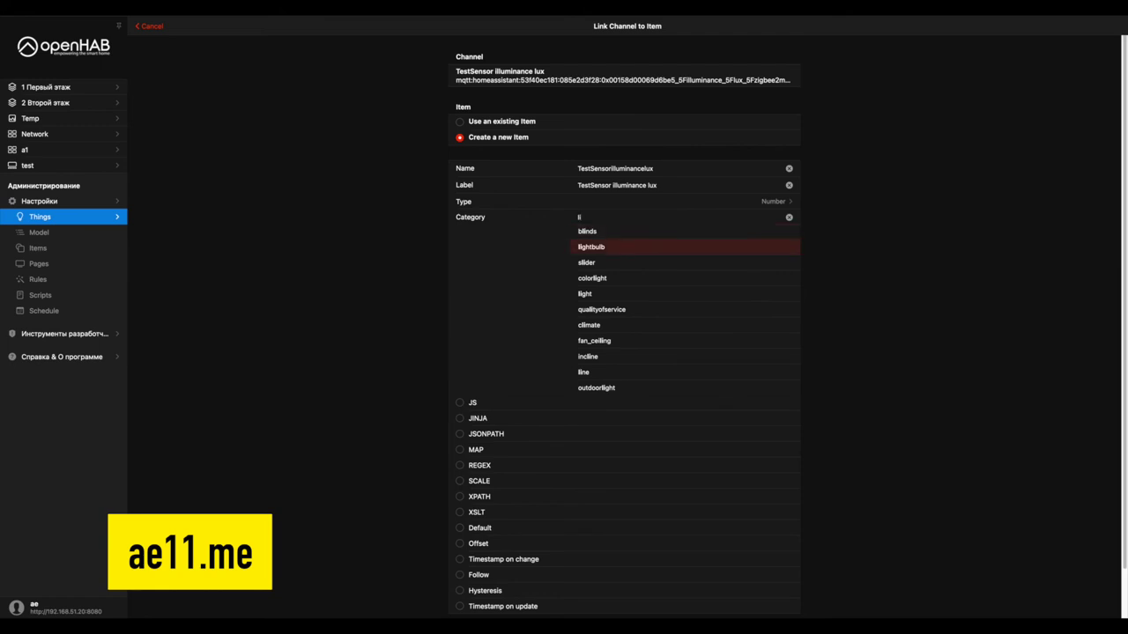
{"action": "key", "text": "Up"}
{"action": "key", "text": "Up"}
{"action": "key", "text": "Up"}
{"action": "key", "text": "Up"}
{"action": "key", "text": "Up"}
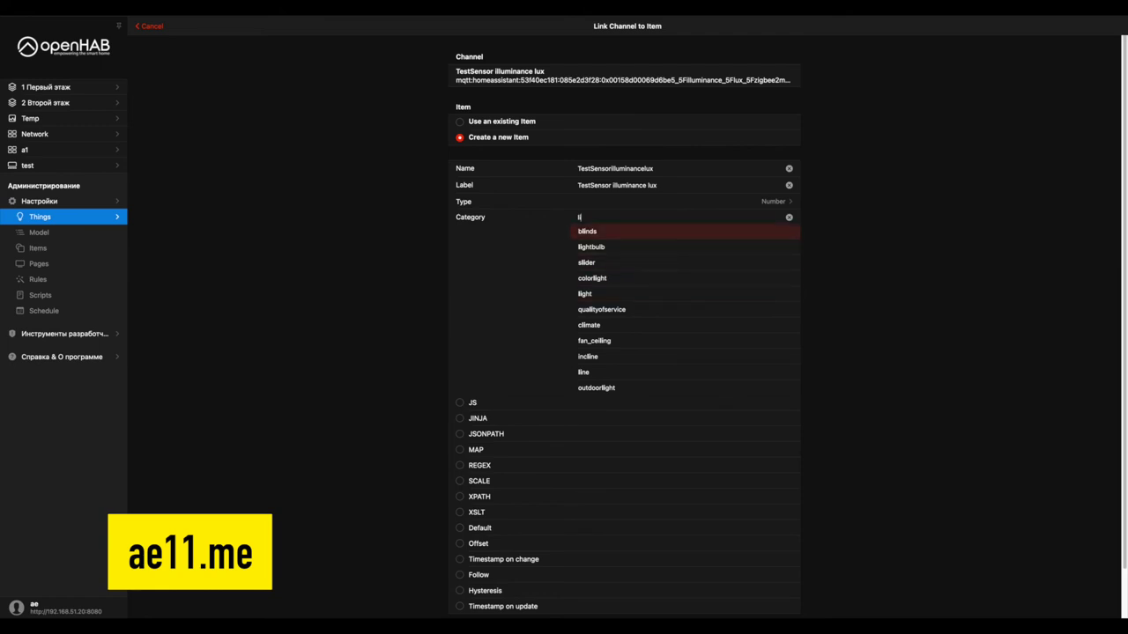
{"action": "key", "text": "Down"}
{"action": "left_click", "coordinate": [789, 217]}
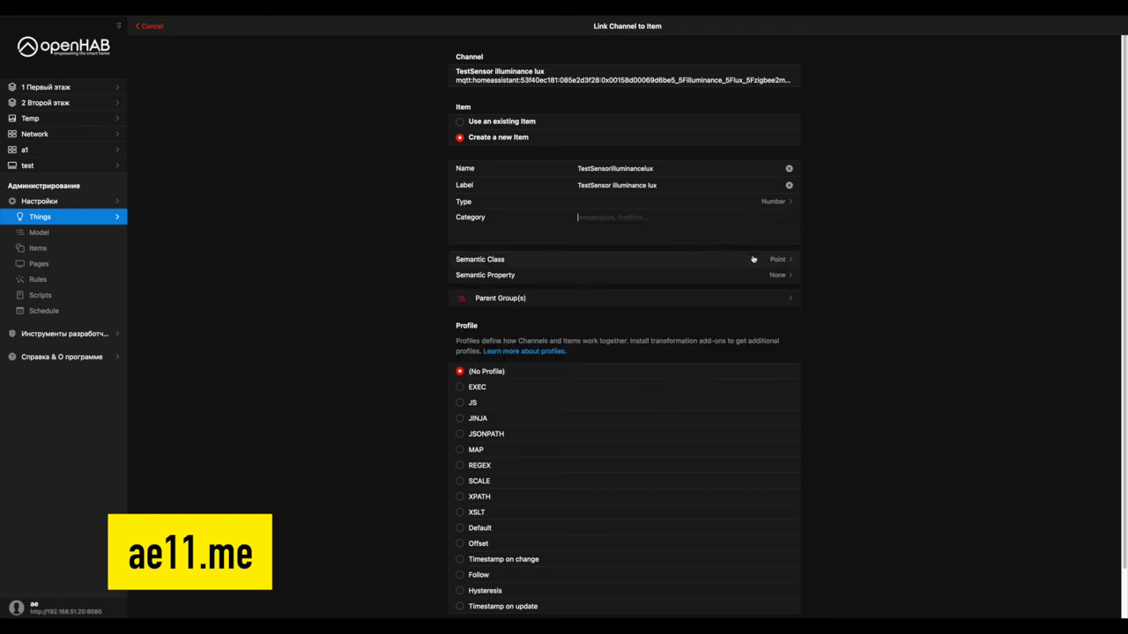
- Find the parent group Кабинет (Cabinet) with the search ca, assign the illuminance item to it and link the item
{"action": "left_click", "coordinate": [531, 298]}
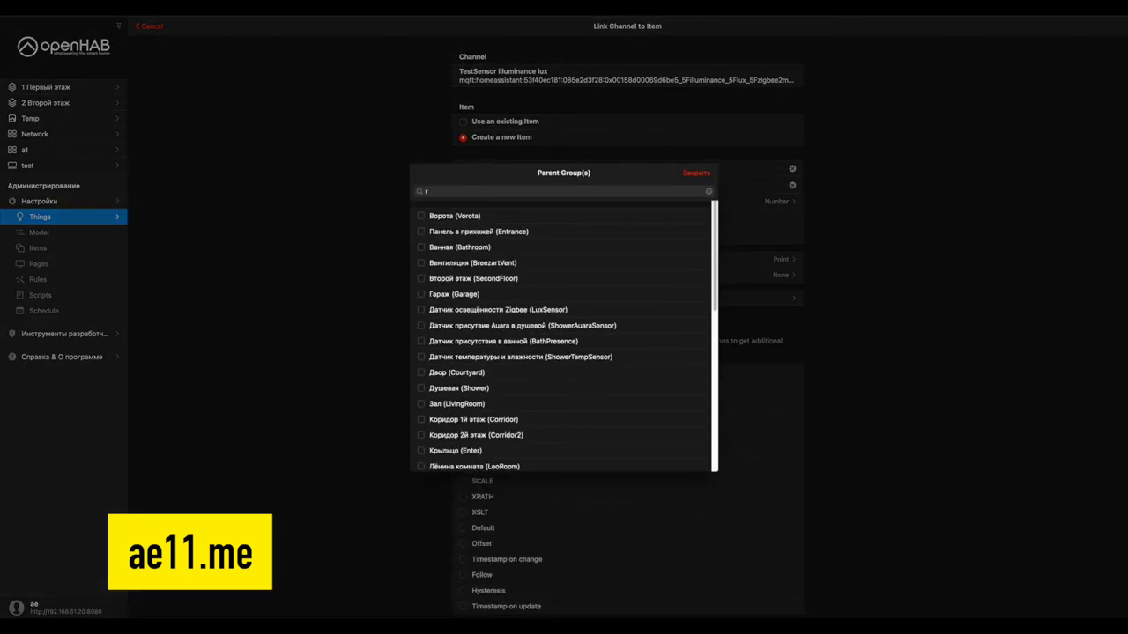
{"action": "type", "text": "ca"}
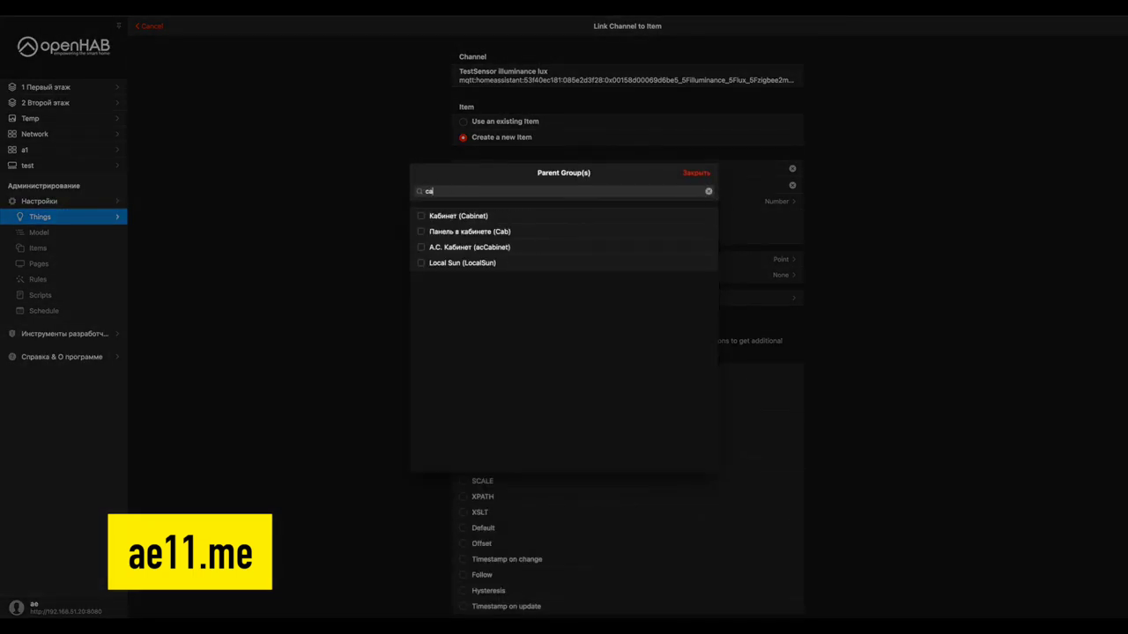
{"action": "left_click", "coordinate": [422, 216]}
{"action": "left_click", "coordinate": [696, 173]}
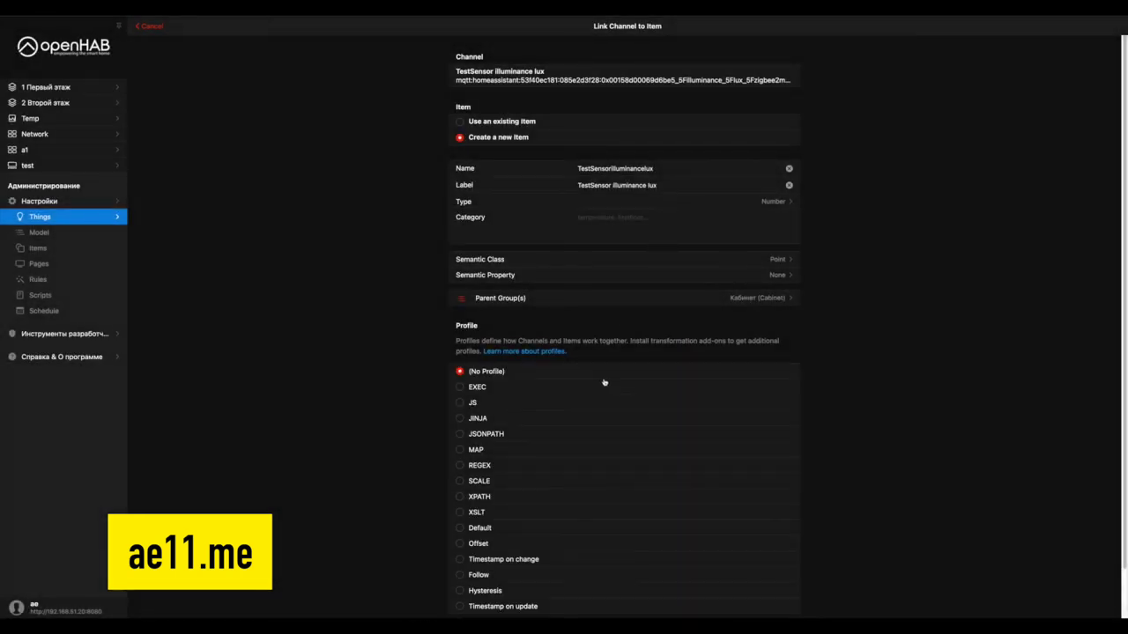
{"action": "scroll", "coordinate": [605, 382], "scroll_direction": "down", "scroll_amount": 2}
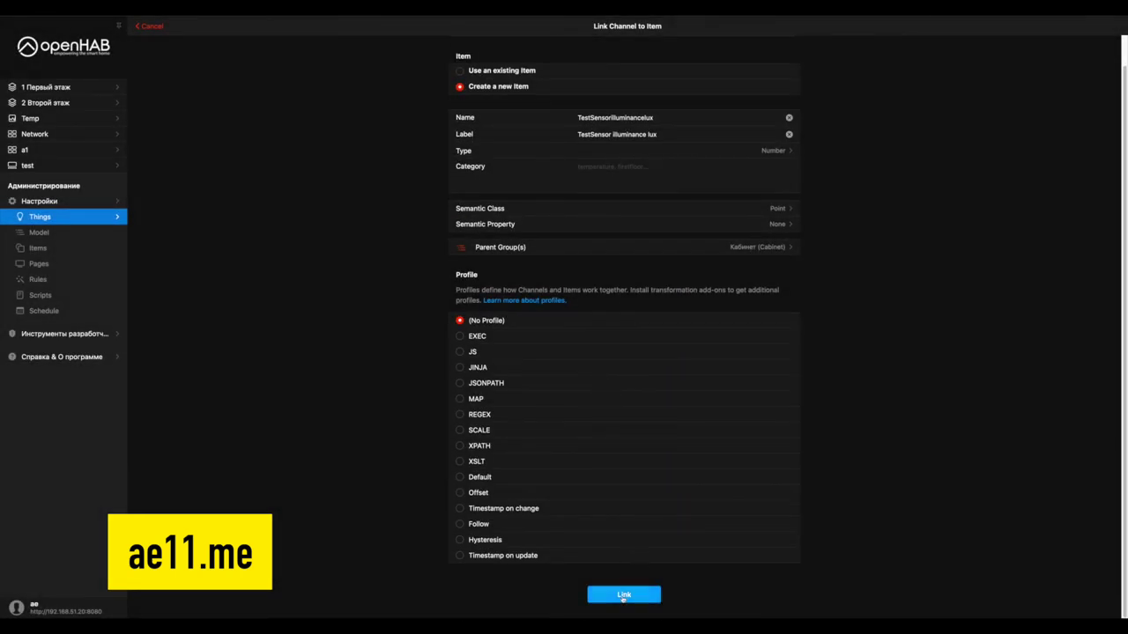
{"action": "left_click", "coordinate": [624, 596]}
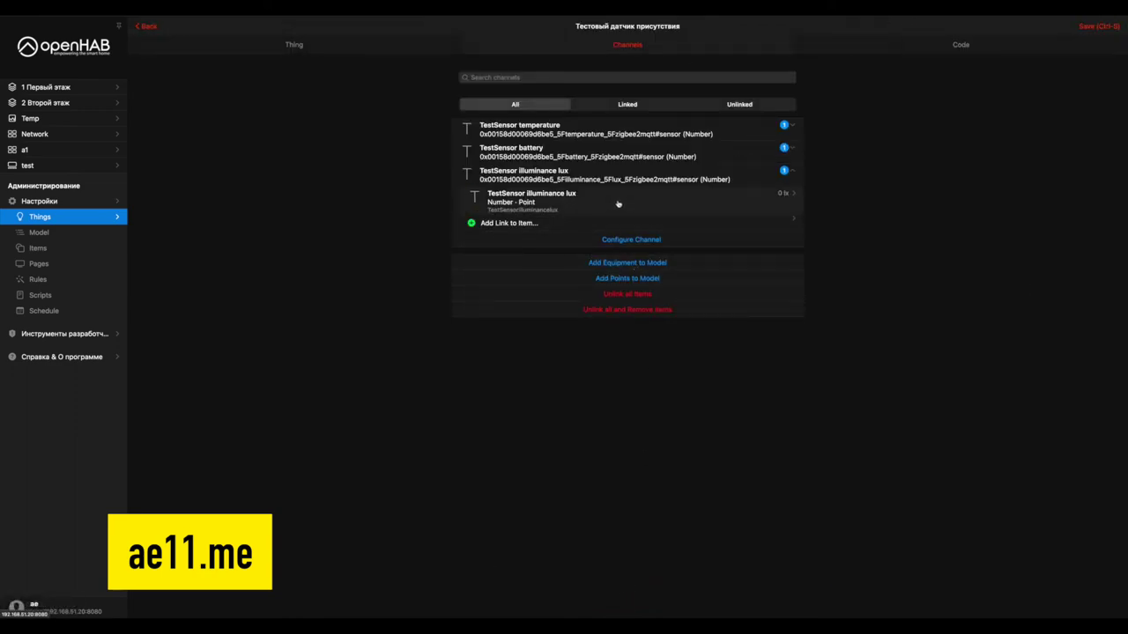
- Save the thing and expand Первый этаж and its Кабинет location in the semantic model to check the TestSensor points
{"action": "key", "text": "ctrl+Left"}
{"action": "key", "text": "ctrl+s"}
{"action": "left_click", "coordinate": [40, 233]}
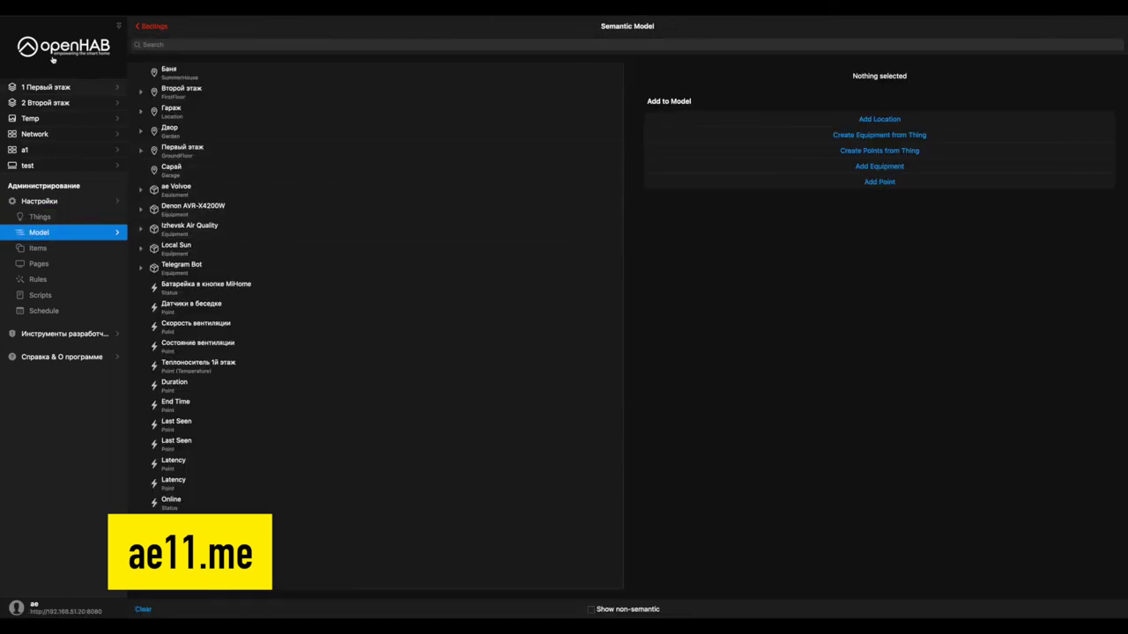
{"action": "left_click", "coordinate": [141, 150]}
{"action": "left_click", "coordinate": [155, 189]}
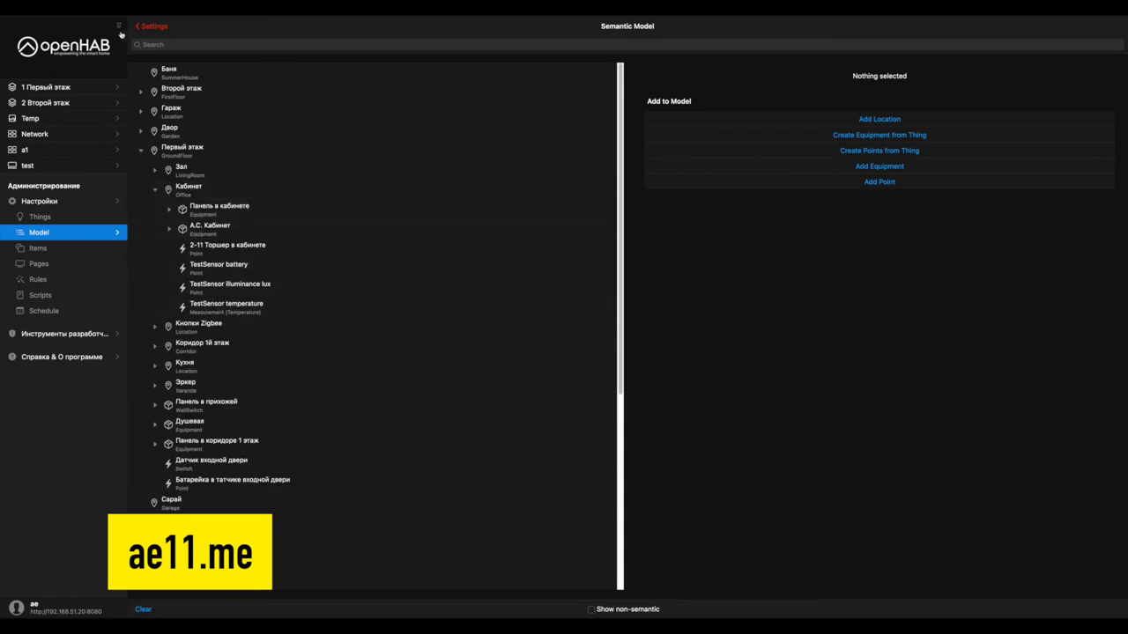
- Go to the home page and examine the widgets on the Обзор (Overview) page
{"action": "left_click", "coordinate": [63, 45]}
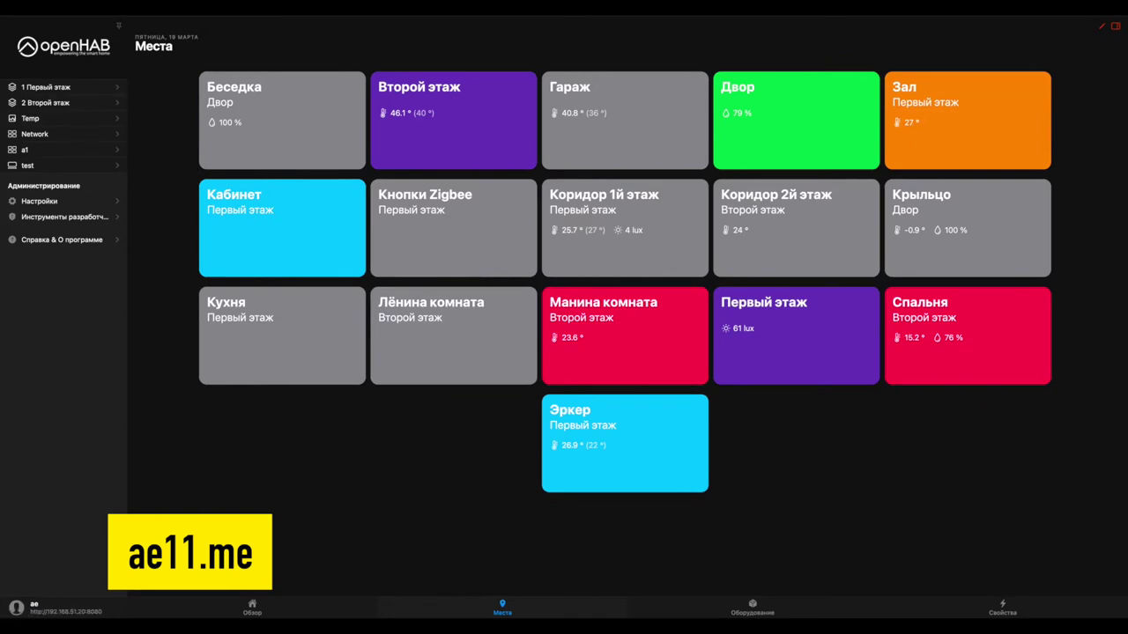
{"action": "left_click", "coordinate": [252, 608]}
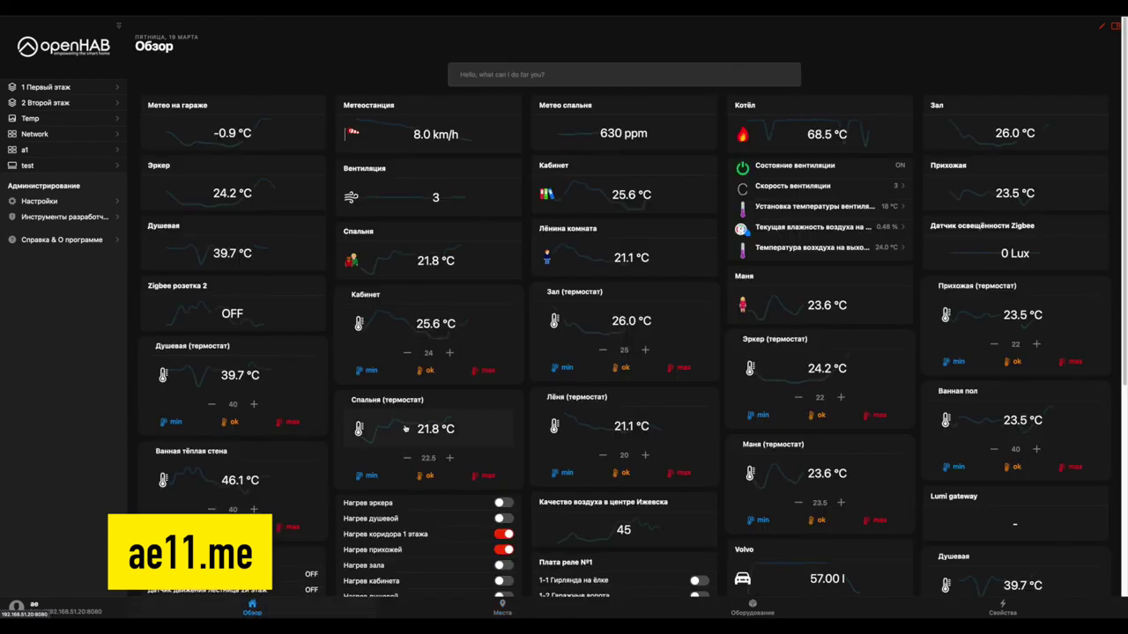
{"action": "scroll", "coordinate": [406, 429], "scroll_direction": "down", "scroll_amount": 1}
{"action": "scroll", "coordinate": [406, 429], "scroll_direction": "down", "scroll_amount": 3}
{"action": "scroll", "coordinate": [406, 429], "scroll_direction": "up", "scroll_amount": 2}
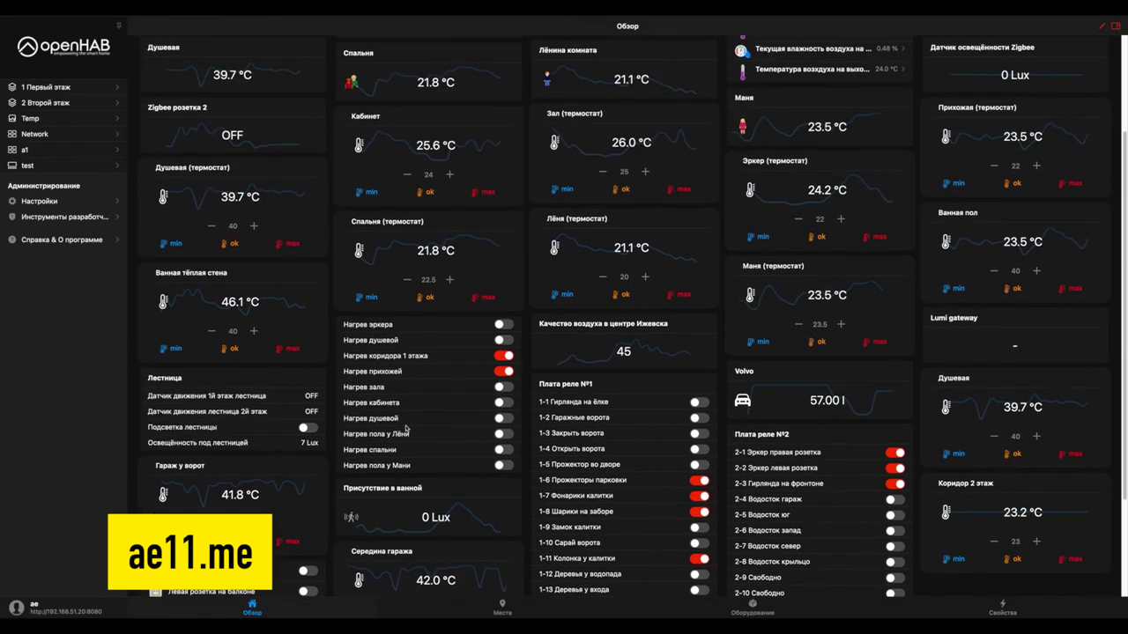
{"action": "scroll", "coordinate": [406, 429], "scroll_direction": "up", "scroll_amount": 1}
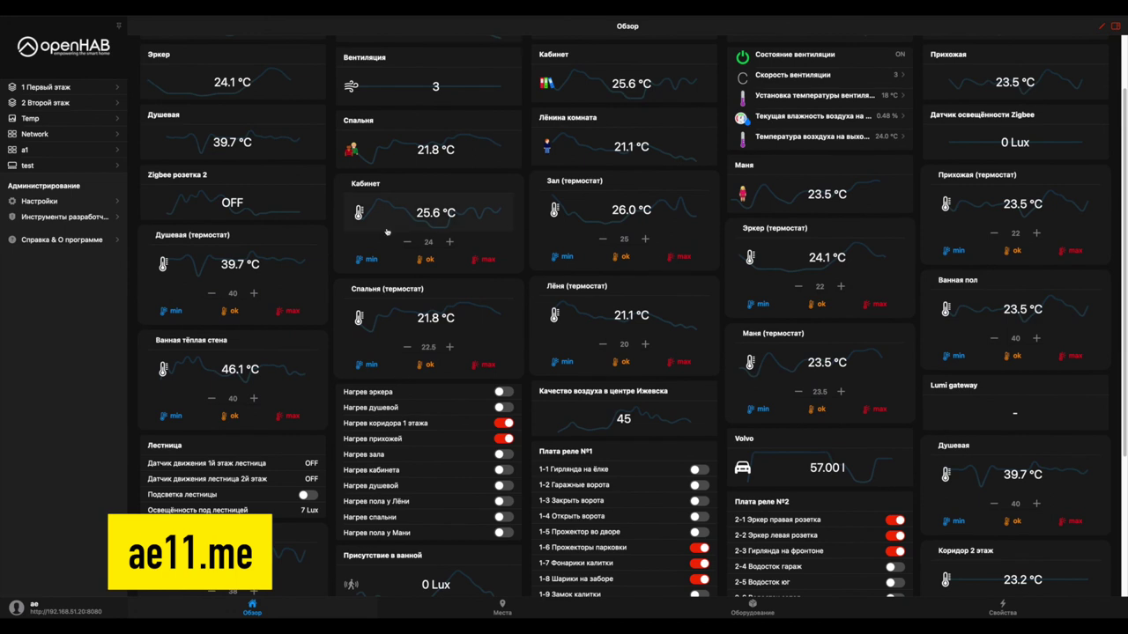
{"action": "scroll", "coordinate": [390, 250], "scroll_direction": "up", "scroll_amount": 3}
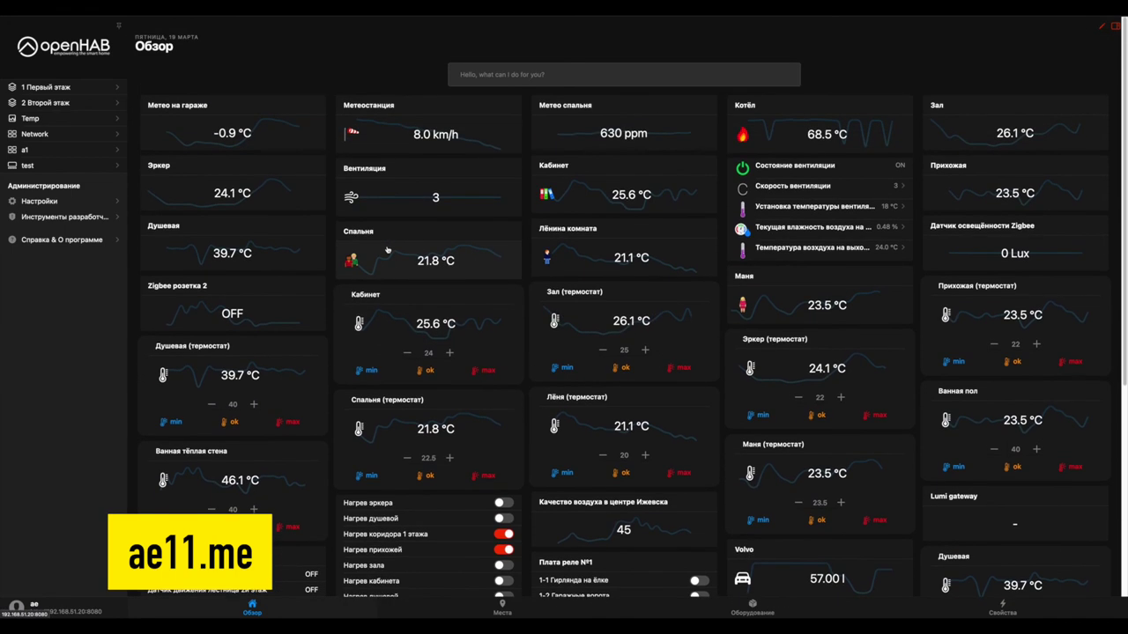